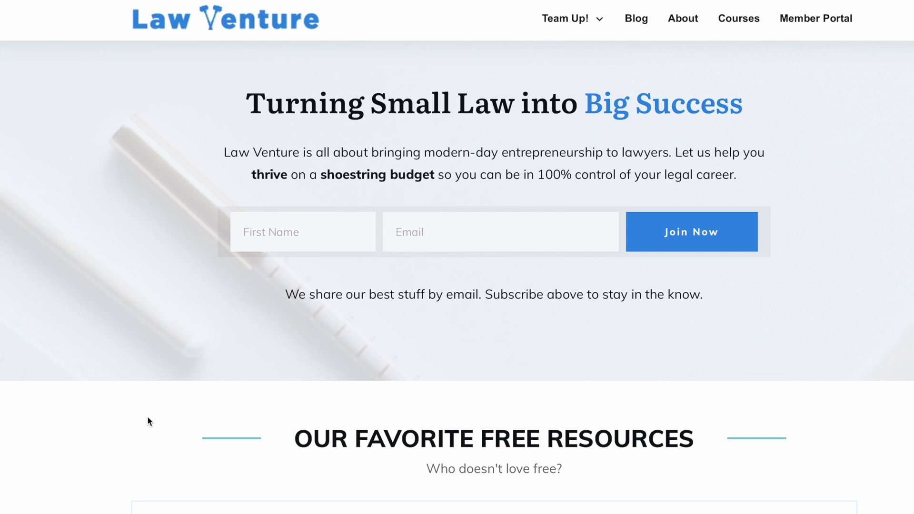
# - Scroll down the Law Venture homepage past the free course cards
pyautogui.scroll(-20, 148, 418)
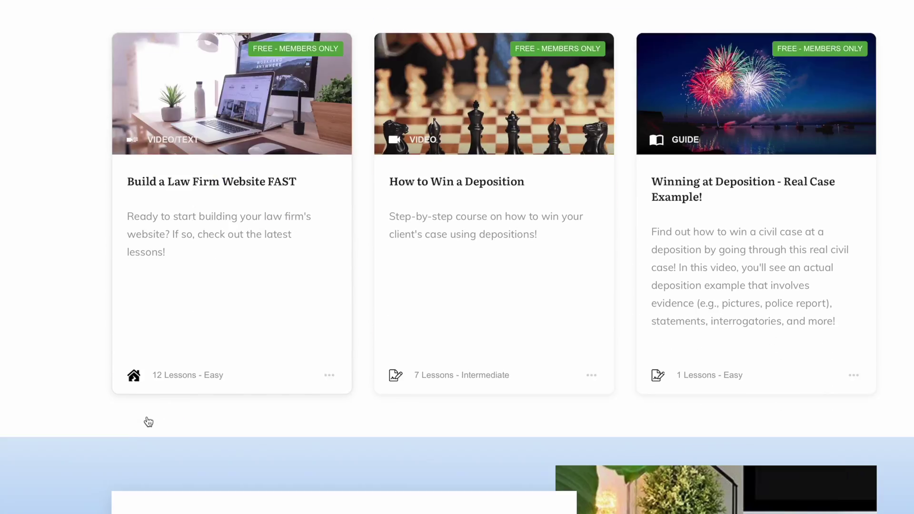
pyautogui.scroll(-13, 149, 422)
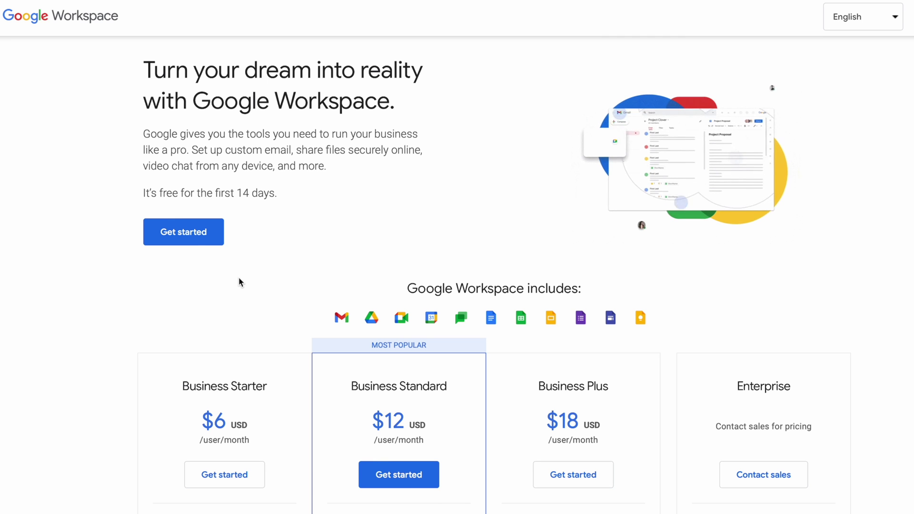
# - Show the Gmail, Drive, Meet, Calendar and Docs description cards above the $6, $12 and $18 plans
pyautogui.scroll(-1, 239, 278)
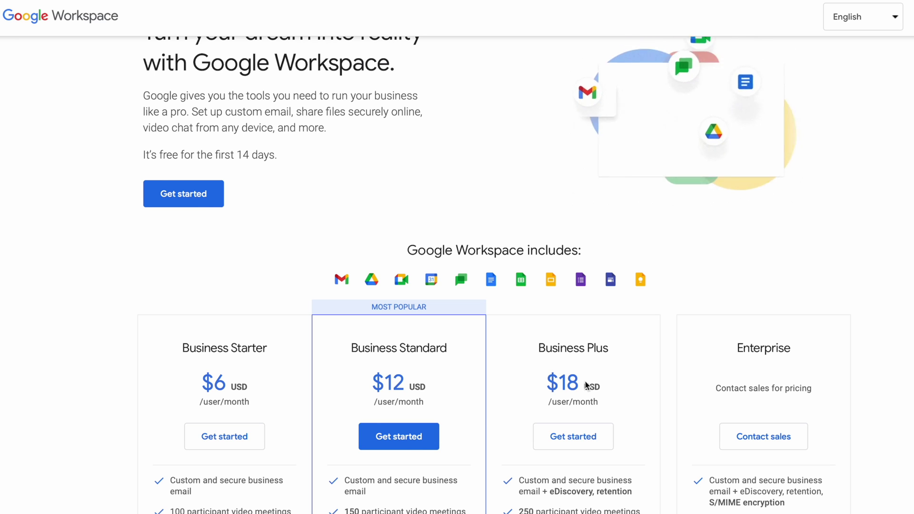
pyautogui.scroll(1, 586, 385)
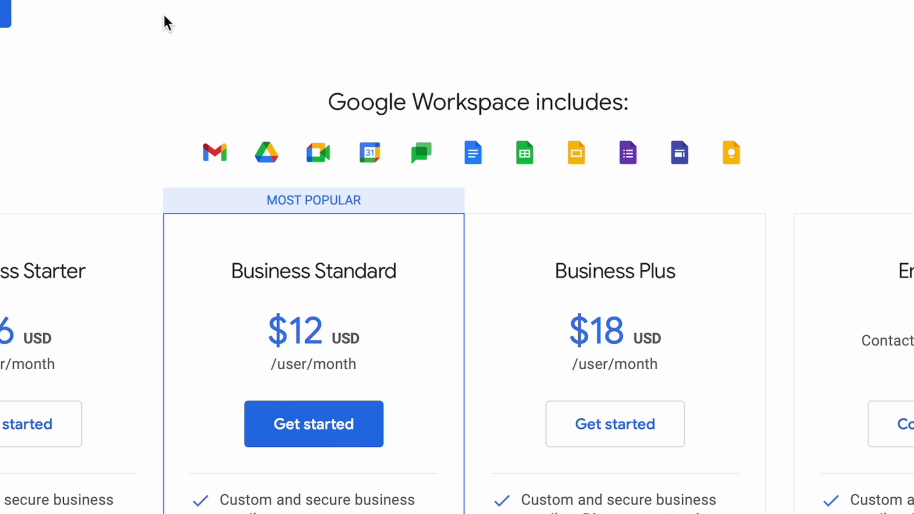
pyautogui.moveTo(208, 153)
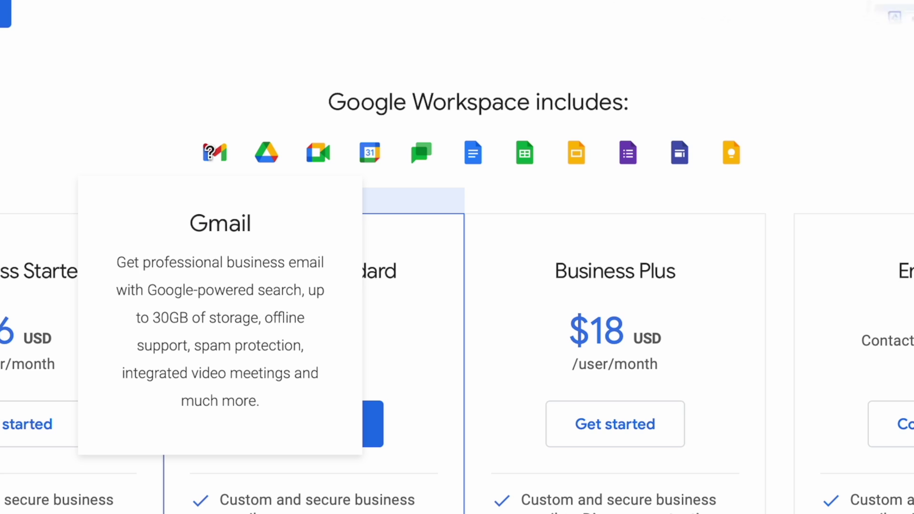
pyautogui.moveTo(263, 152)
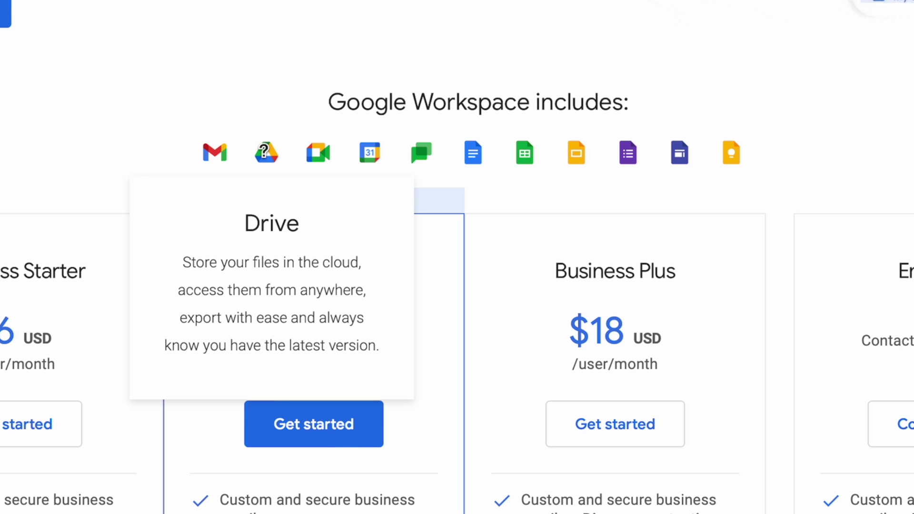
pyautogui.moveTo(317, 150)
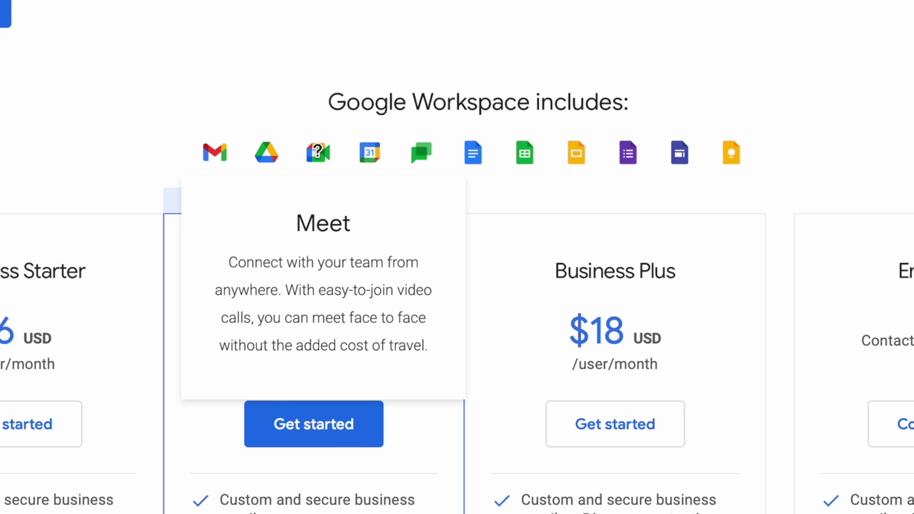
pyautogui.moveTo(379, 154)
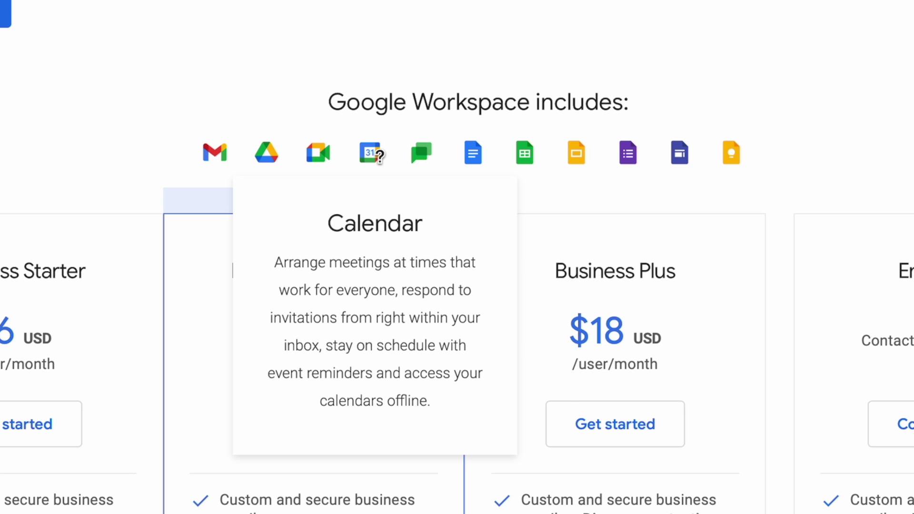
pyautogui.moveTo(428, 156)
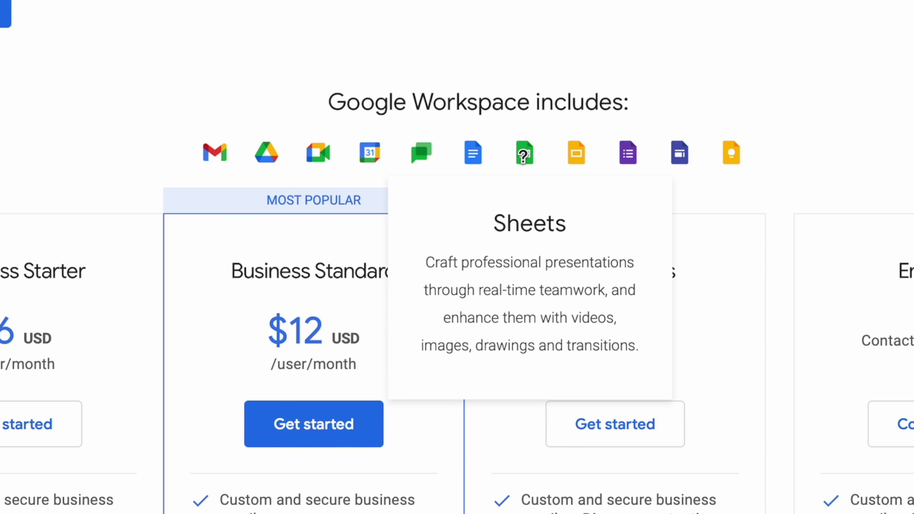
pyautogui.moveTo(573, 155)
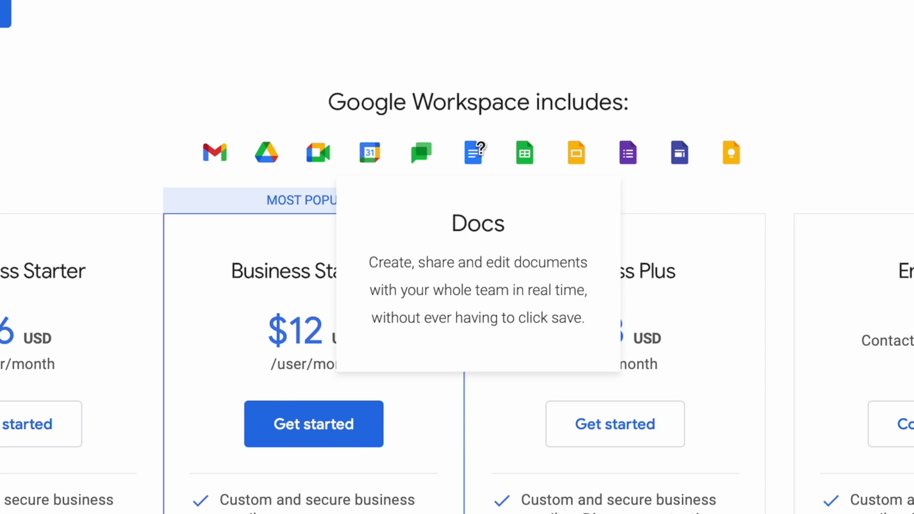
# - Compare Office Home & Student 2021 ($149.99) with Workspace, then view the Sheets, Docs and Slides descriptions
pyautogui.moveTo(535, 149)
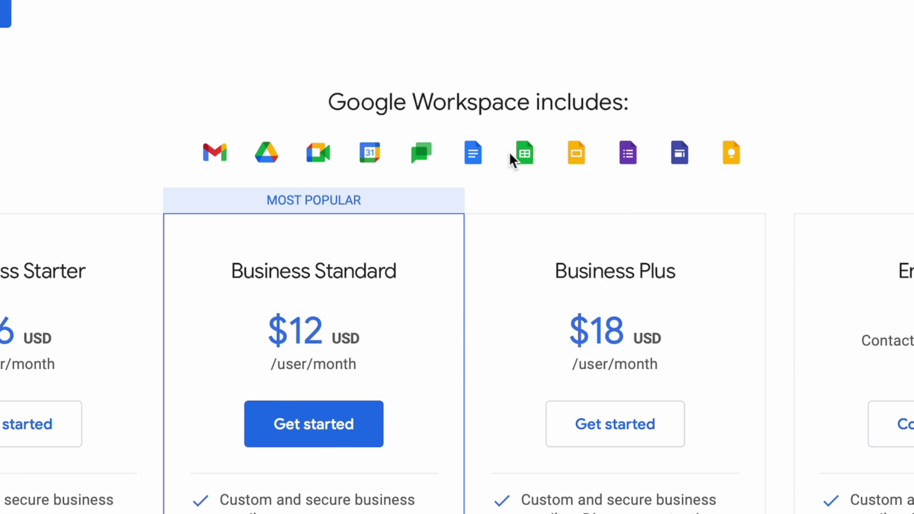
pyautogui.moveTo(522, 154)
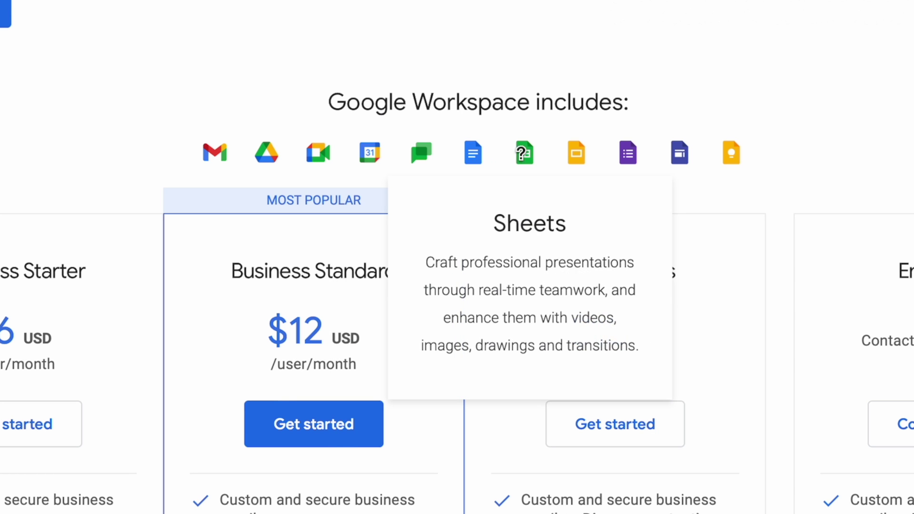
pyautogui.moveTo(580, 157)
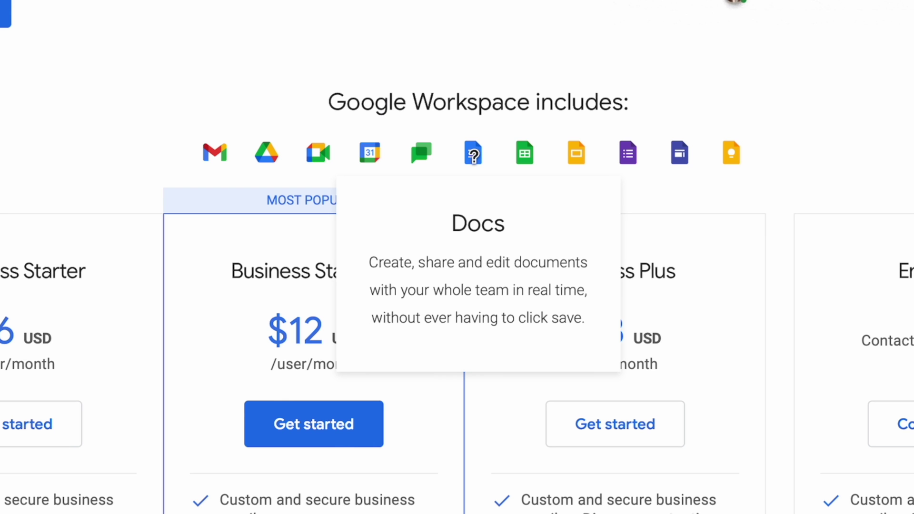
pyautogui.moveTo(565, 157)
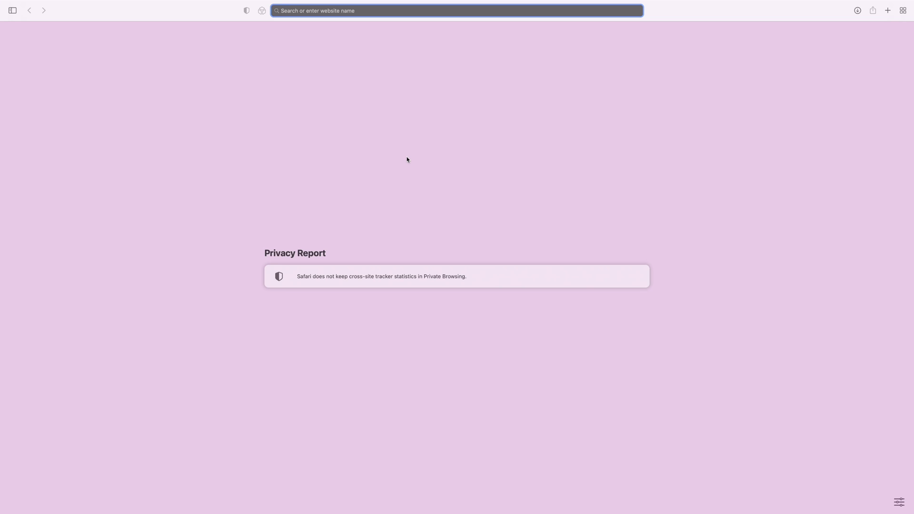
# - Open about thirty new blank Start Page tabs in the private Safari window
pyautogui.press('super+t')
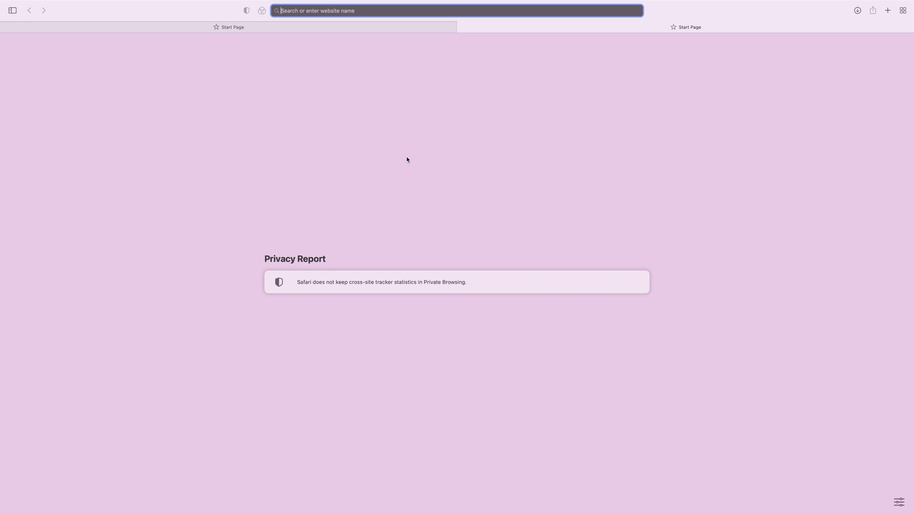
pyautogui.press('super+t')
pyautogui.press('super+t')
pyautogui.press('super+t')
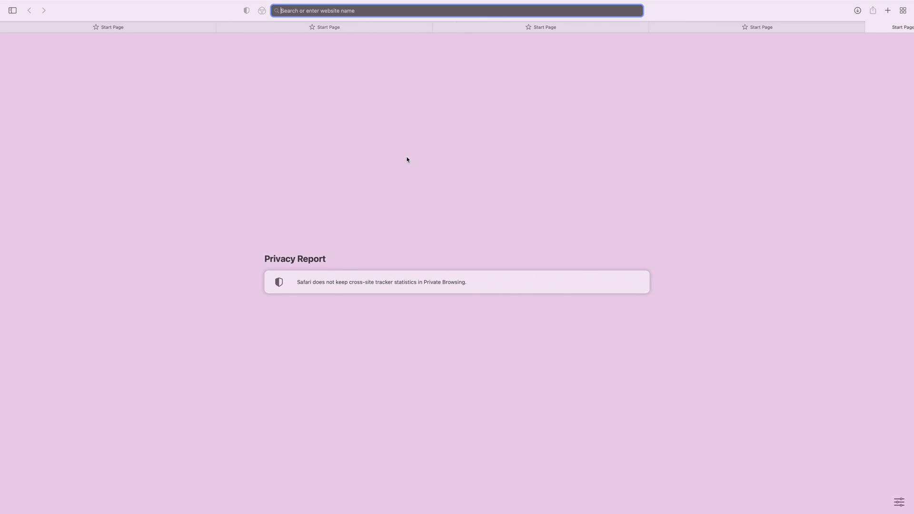
pyautogui.press('super+t')
pyautogui.press('super+t')
pyautogui.press('super+t')
pyautogui.press('super+t')
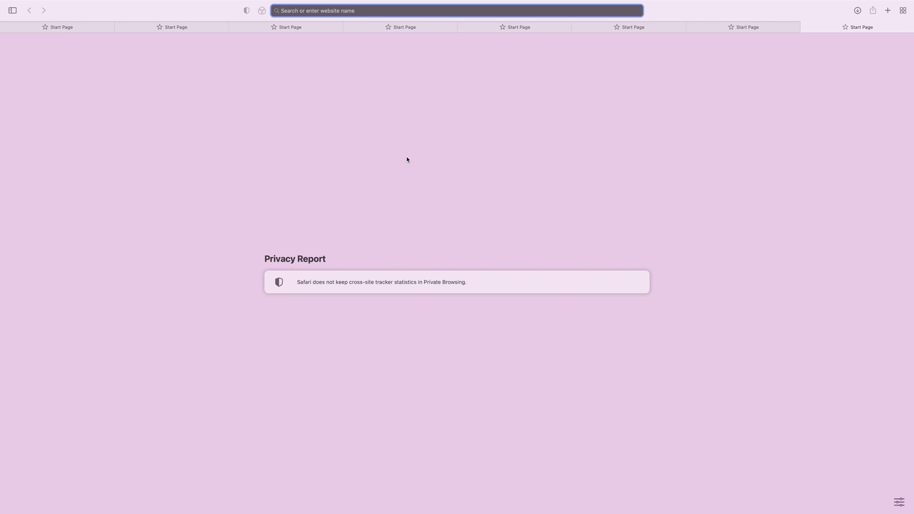
pyautogui.press('super+t')
pyautogui.press('super+t')
pyautogui.press('super+t')
pyautogui.press('super+t')
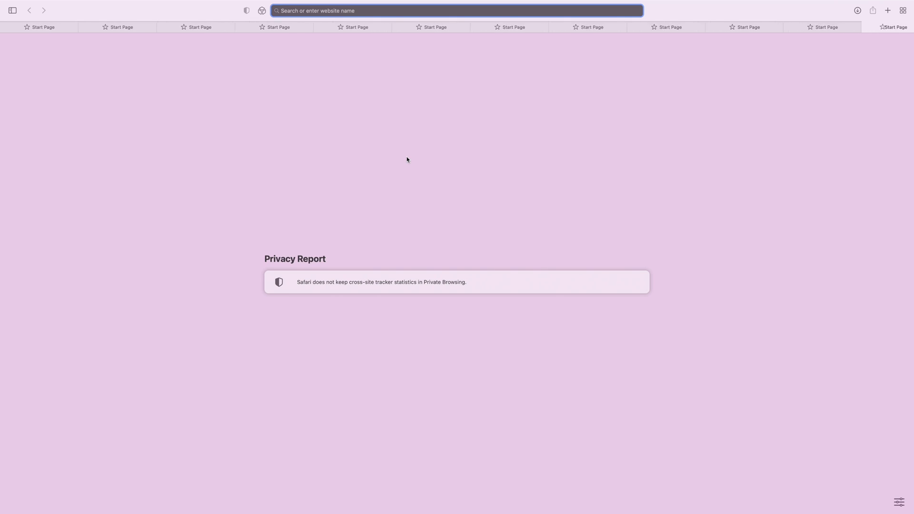
pyautogui.press('super+t')
pyautogui.press('super+t')
pyautogui.press('super+t')
pyautogui.press('super+t')
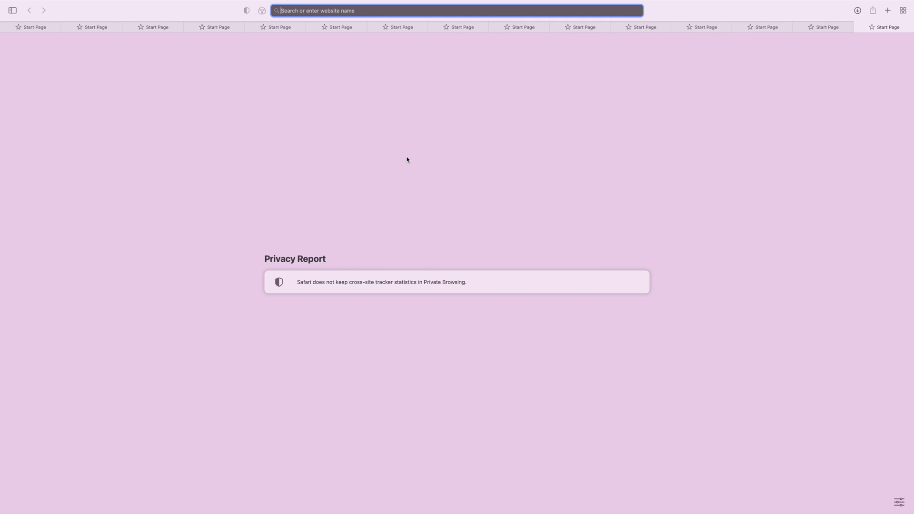
pyautogui.press('super+t')
pyautogui.press('super+t')
pyautogui.press('super+t')
pyautogui.press('super+t')
pyautogui.press('super+t')
pyautogui.press('super+t')
pyautogui.press('super+t')
pyautogui.press('super+t')
pyautogui.press('super+t')
pyautogui.press('super+t')
pyautogui.press('super+t')
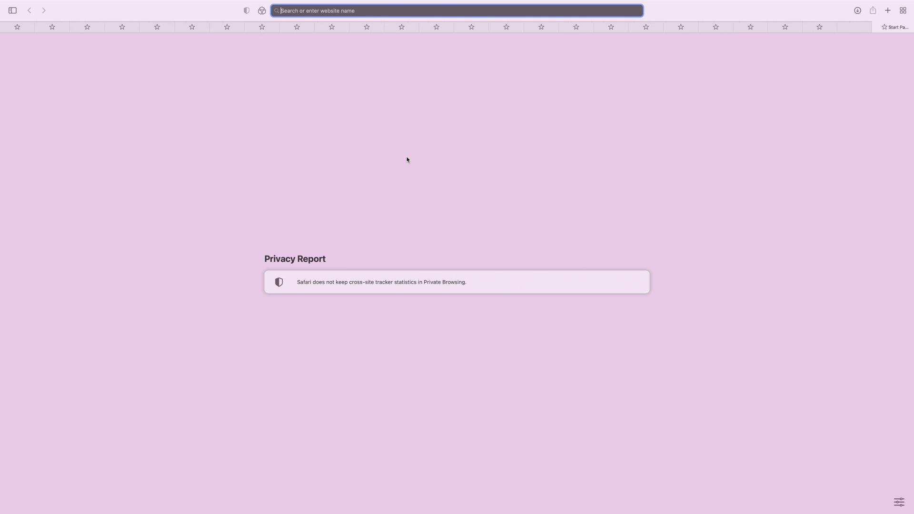
pyautogui.press('super+t')
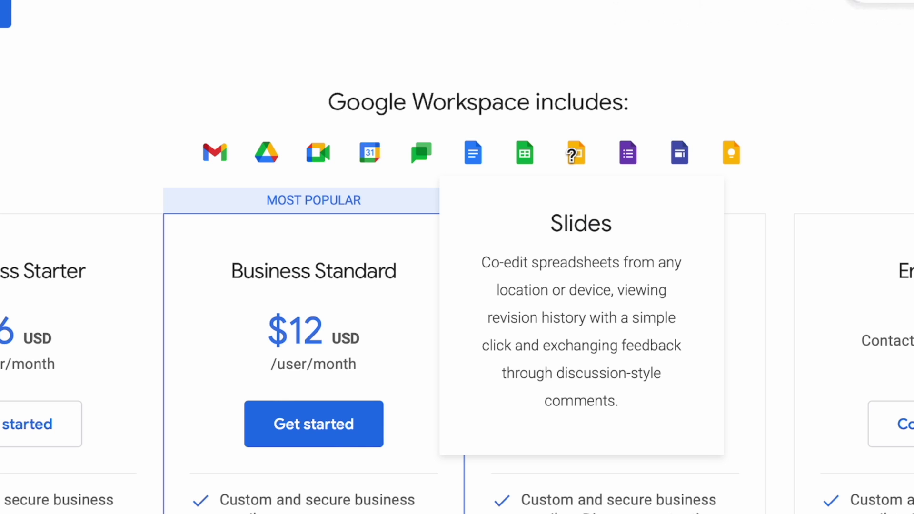
# - Show the Forms description, then the Sheets description, beside the $12 Business Standard plan
pyautogui.moveTo(635, 145)
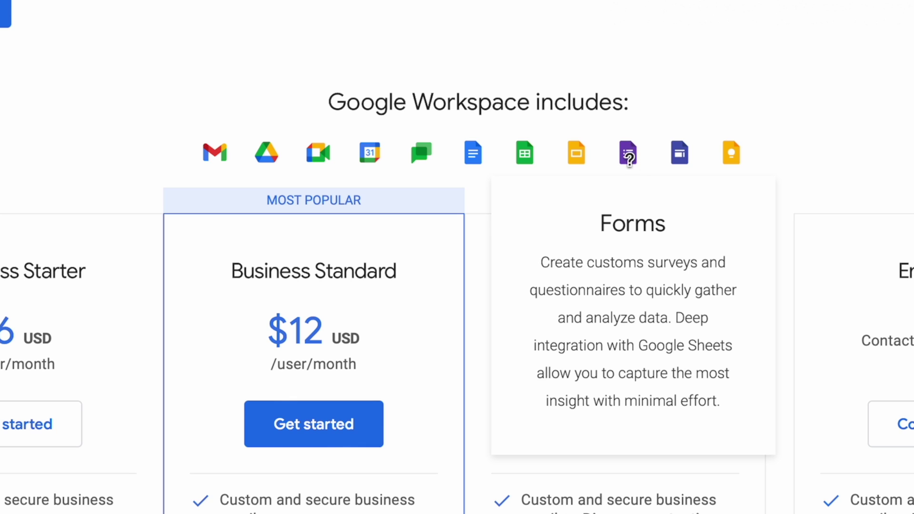
pyautogui.moveTo(524, 153)
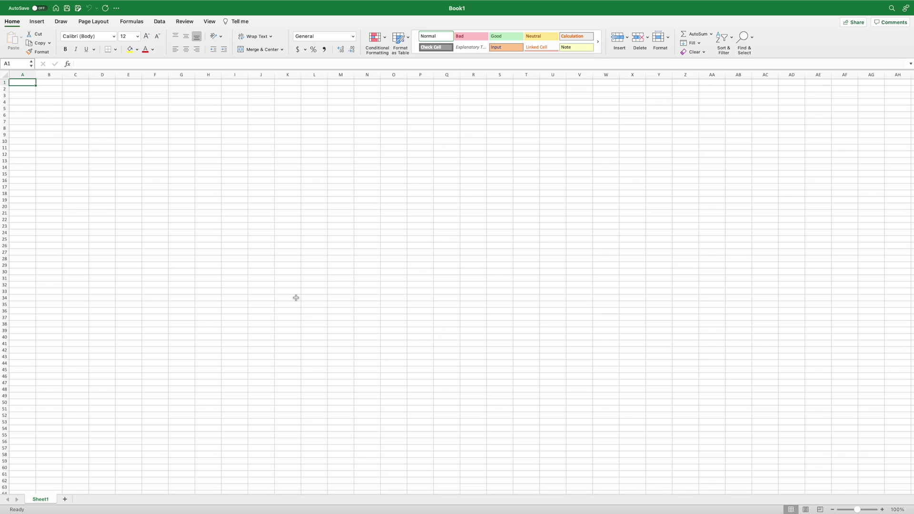
# - Rename Sheet1 to 'Case Info', correcting a mistyped start
pyautogui.doubleClick(44, 500)
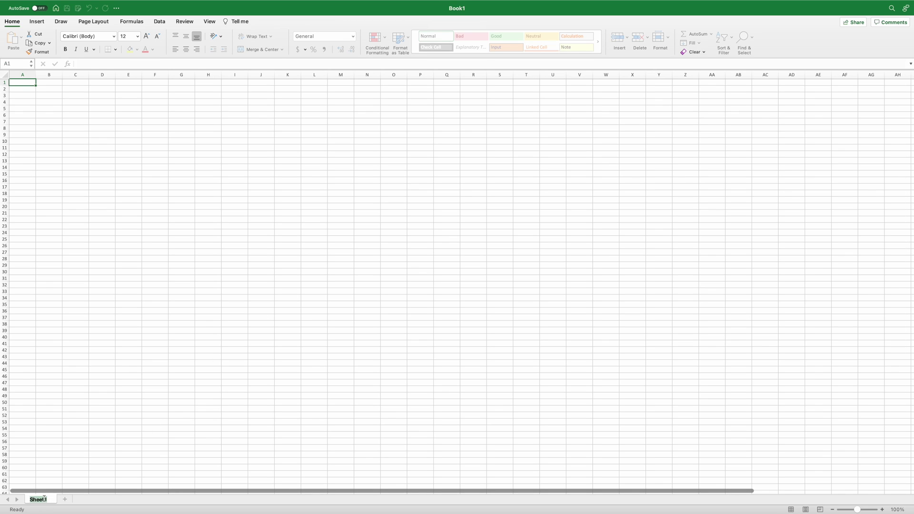
pyautogui.write('Ba')
pyautogui.press('BackSpace')
pyautogui.press('BackSpace')
pyautogui.write('Case Info')
# - Add a second sheet named 'Medical Bills', followed by more blank sheets
pyautogui.click(69, 500)
pyautogui.doubleClick(72, 500)
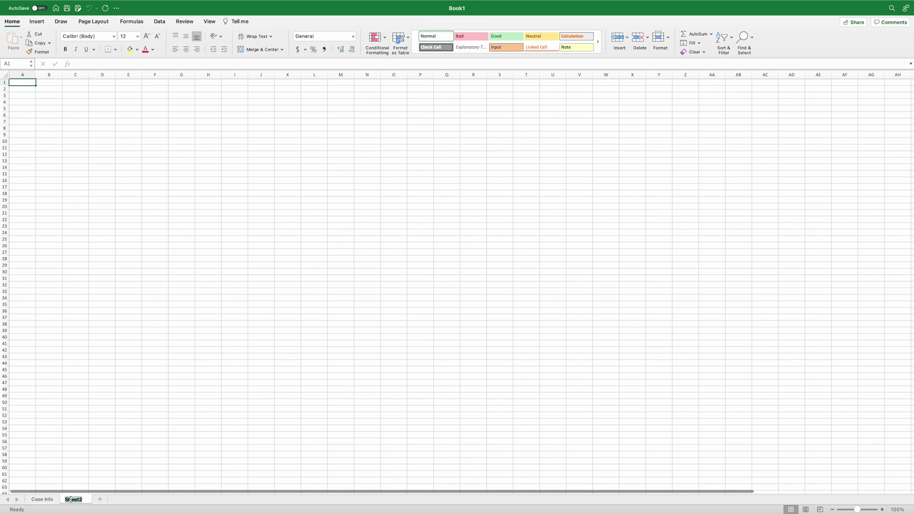
pyautogui.write('Medica')
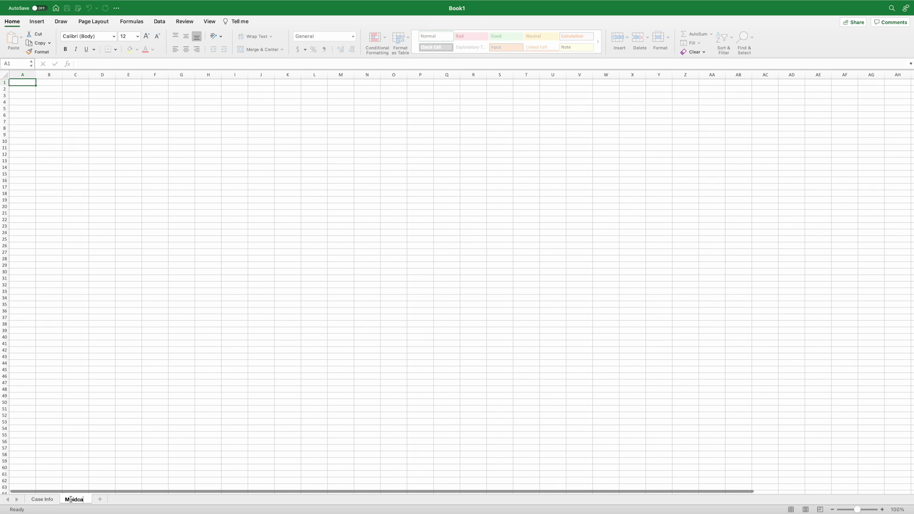
pyautogui.write('l Bills')
pyautogui.click(110, 500)
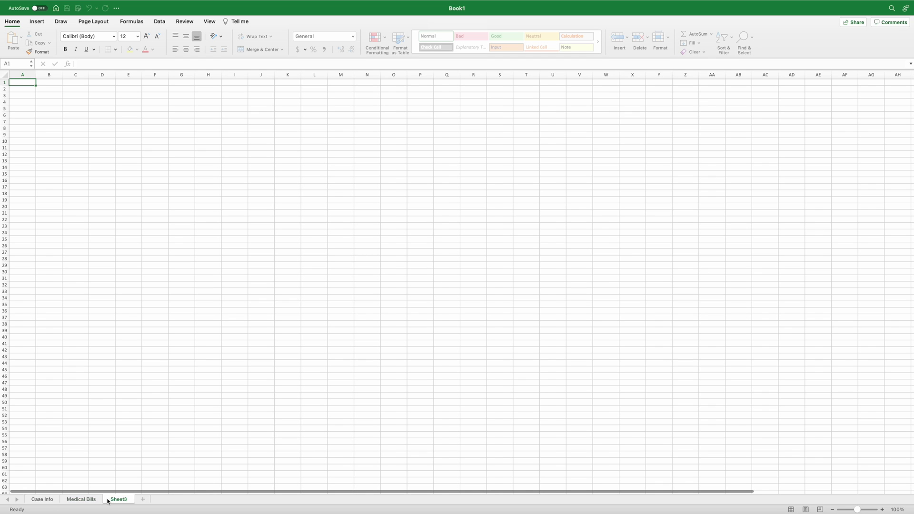
pyautogui.click(141, 501)
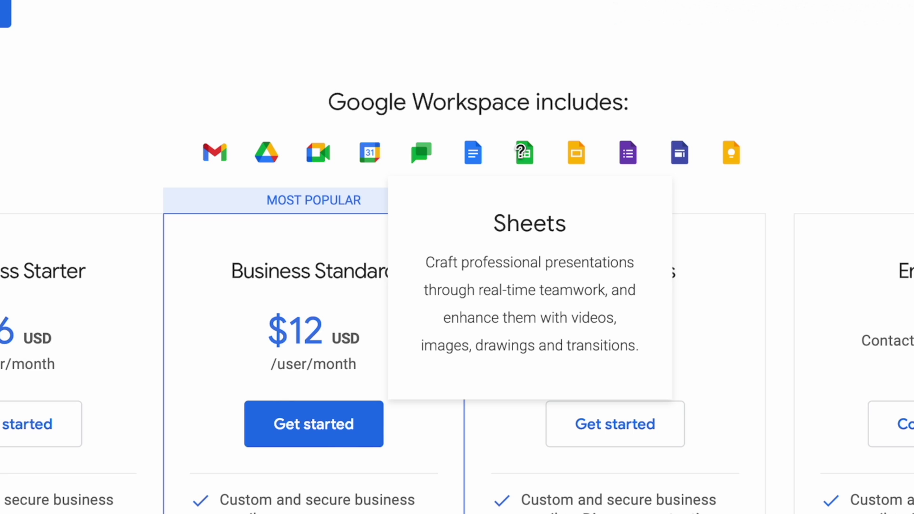
pyautogui.scroll(1, 521, 151)
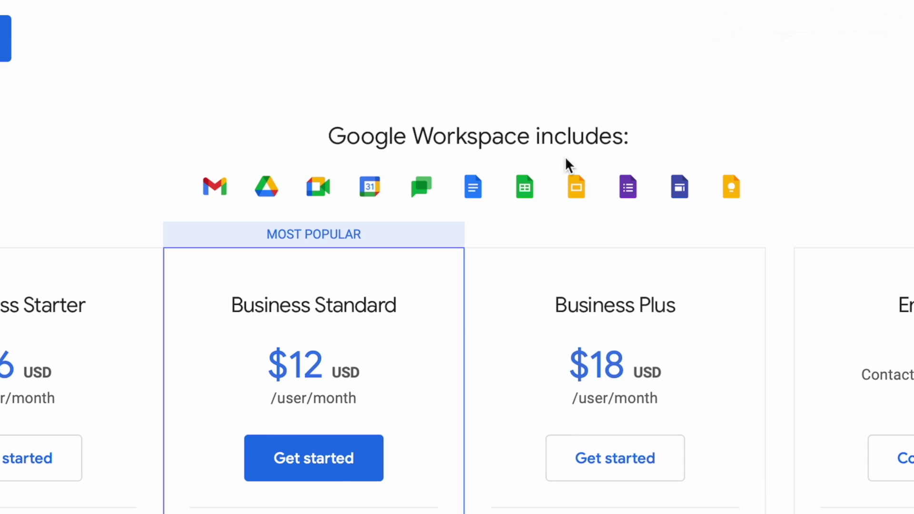
pyautogui.moveTo(521, 182)
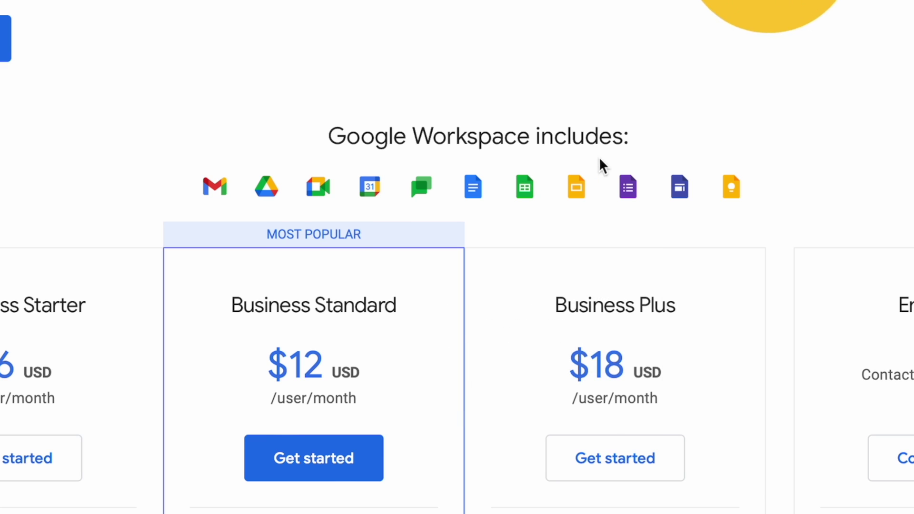
pyautogui.moveTo(626, 184)
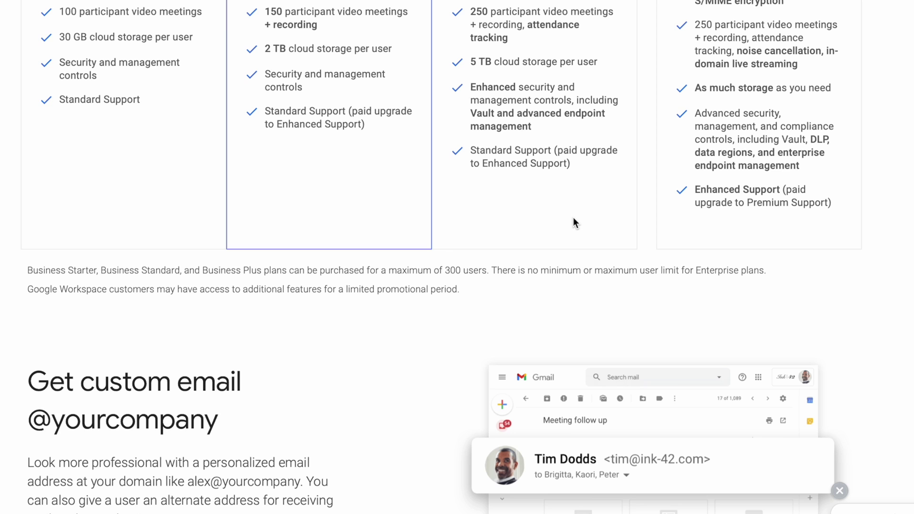
pyautogui.scroll(-3, 573, 221)
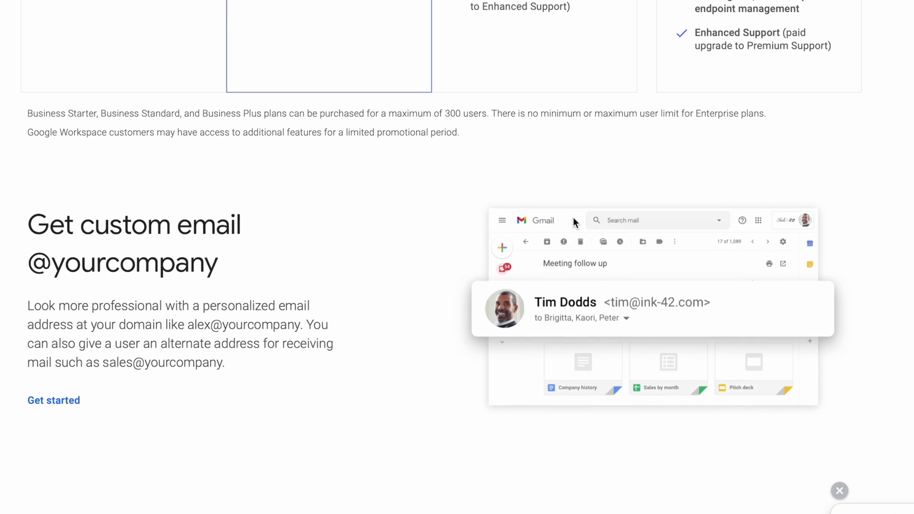
pyautogui.scroll(-3, 574, 222)
pyautogui.scroll(-2, 574, 217)
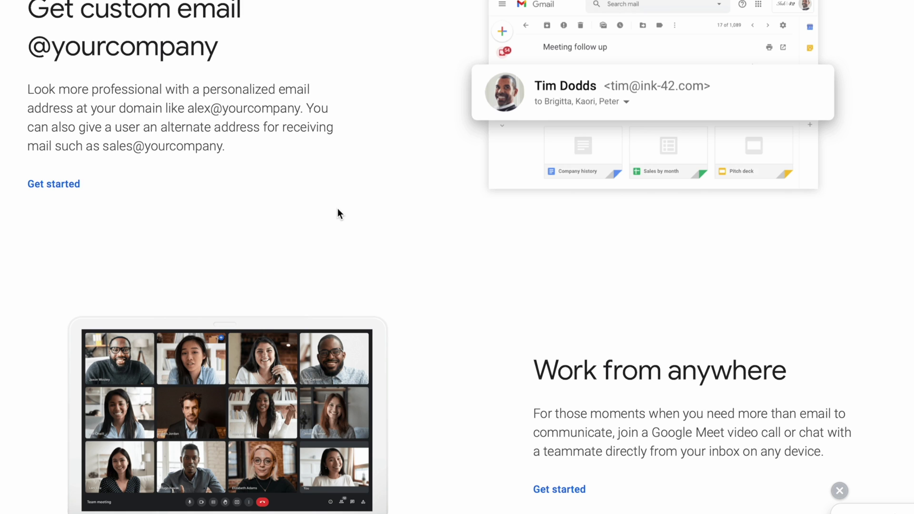
pyautogui.scroll(-1, 339, 210)
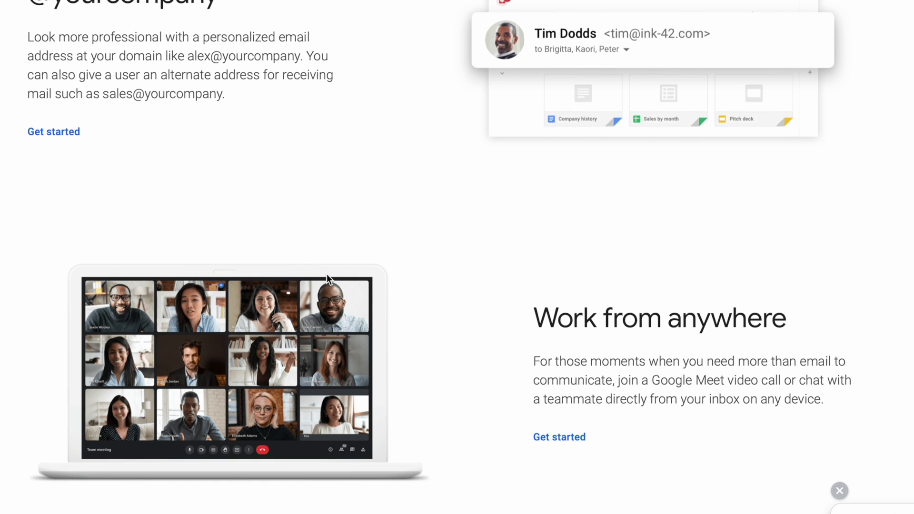
pyautogui.scroll(-4, 326, 276)
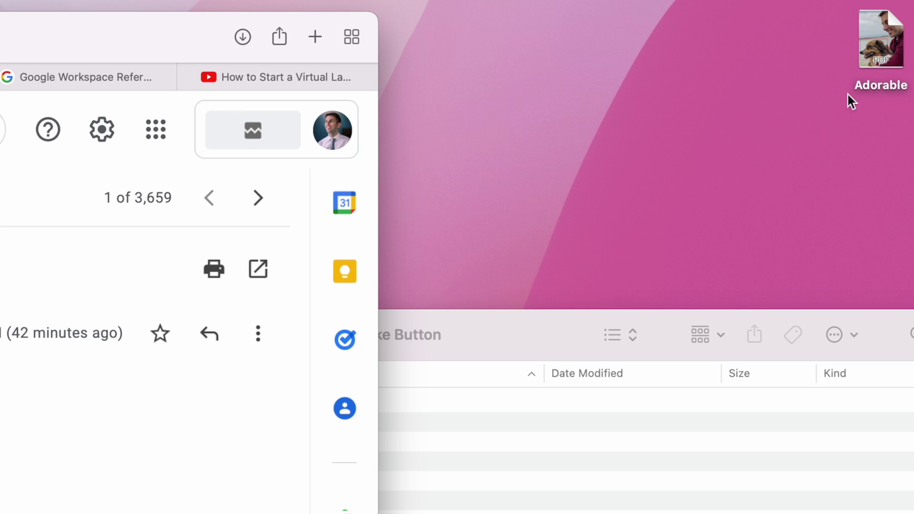
# - Select the Adorable PDF icon on the desktop
pyautogui.click(882, 47)
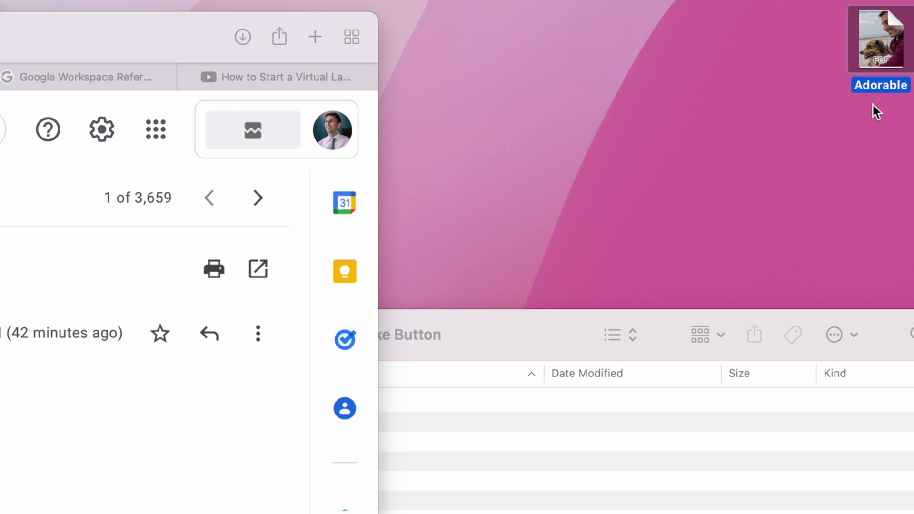
# - Open Adorable in PDF Expert, look over the dog photo, and bring up the File menu
pyautogui.doubleClick(881, 27)
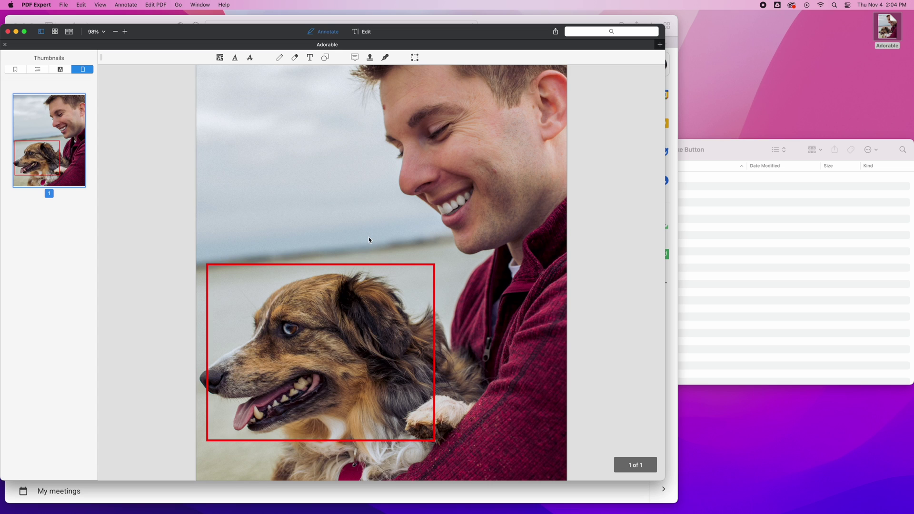
pyautogui.scroll(-2, 369, 237)
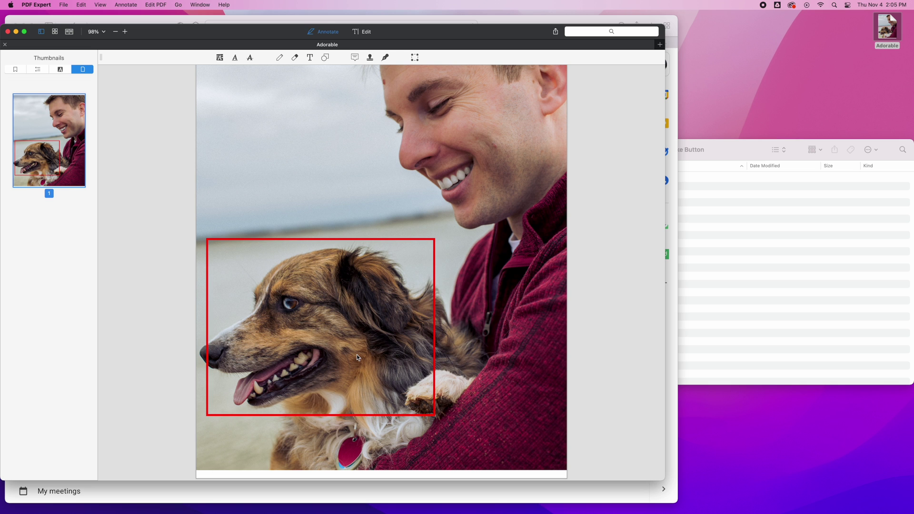
pyautogui.scroll(4, 357, 355)
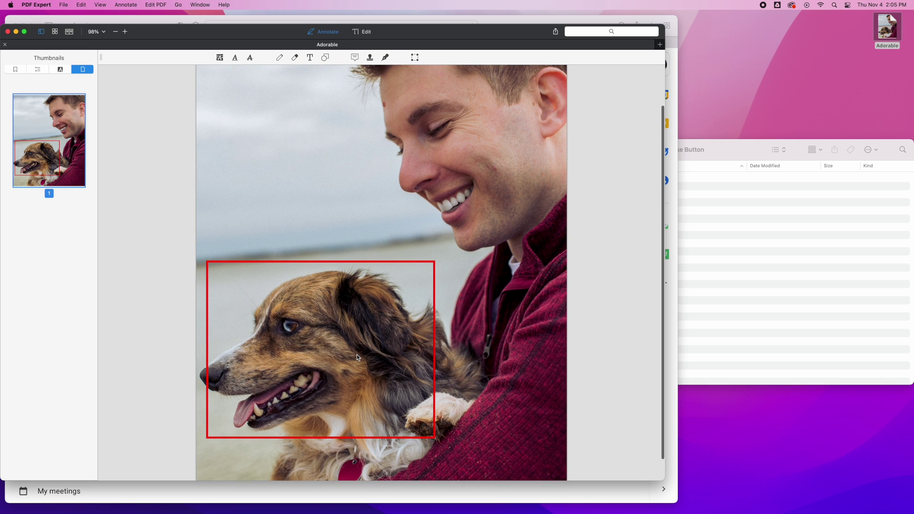
pyautogui.scroll(-4, 358, 356)
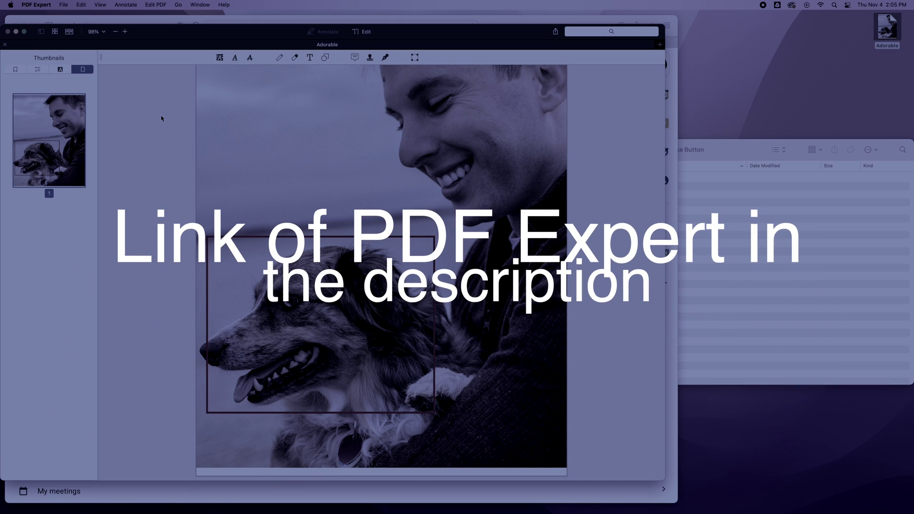
pyautogui.click(63, 4)
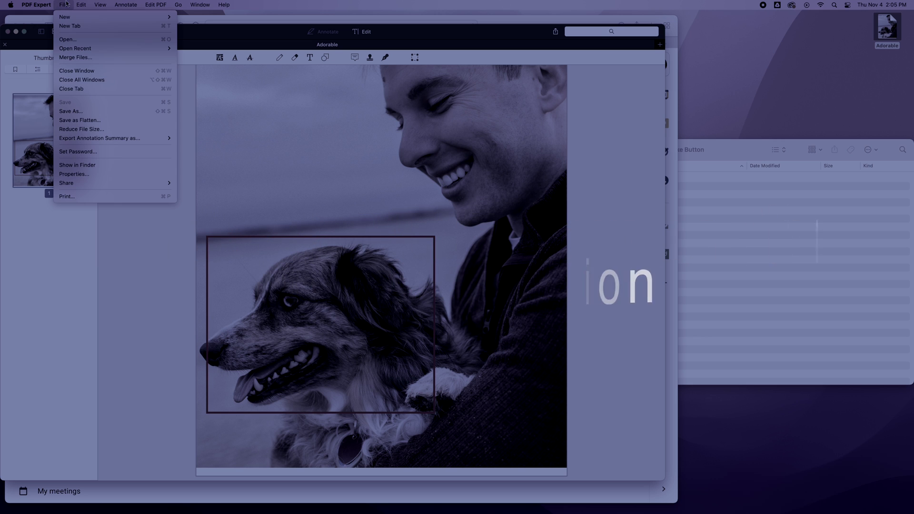
# - Save a High-quality 1.7 MB copy named 'Adorable (optimized)' on the Desktop
pyautogui.click(94, 129)
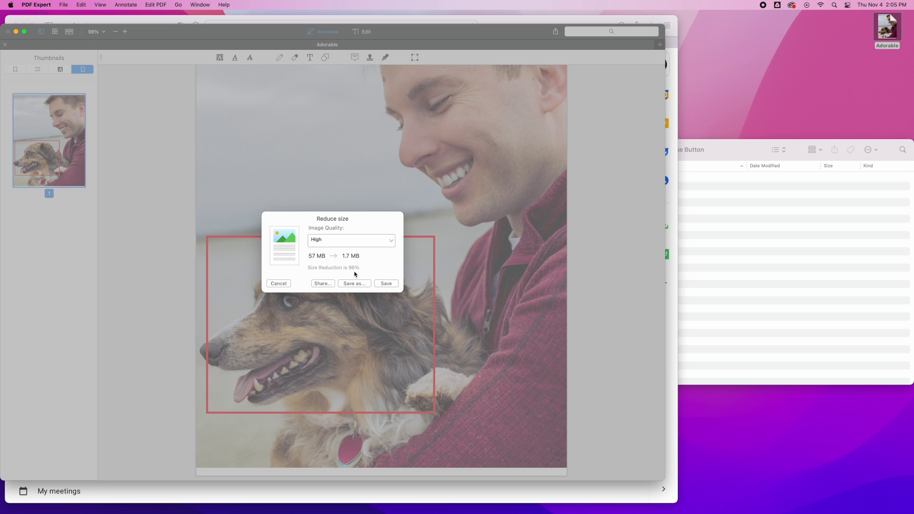
pyautogui.click(355, 283)
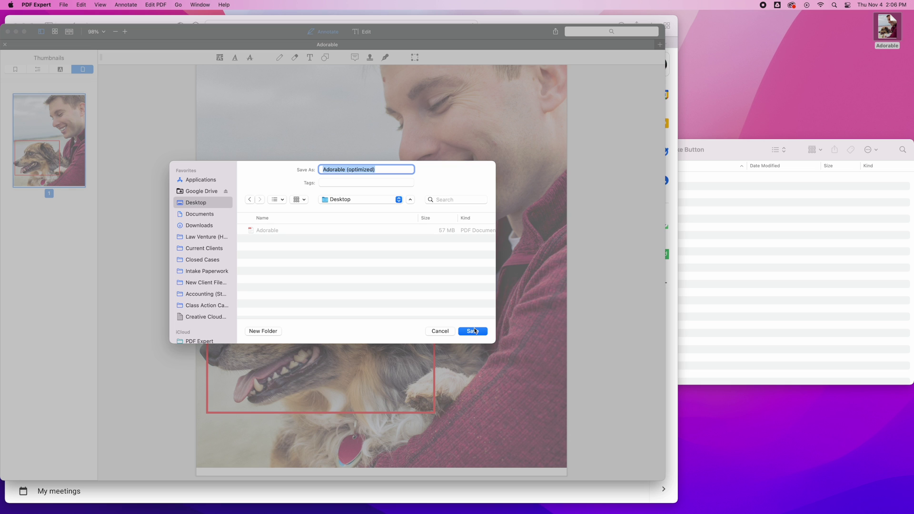
pyautogui.click(473, 331)
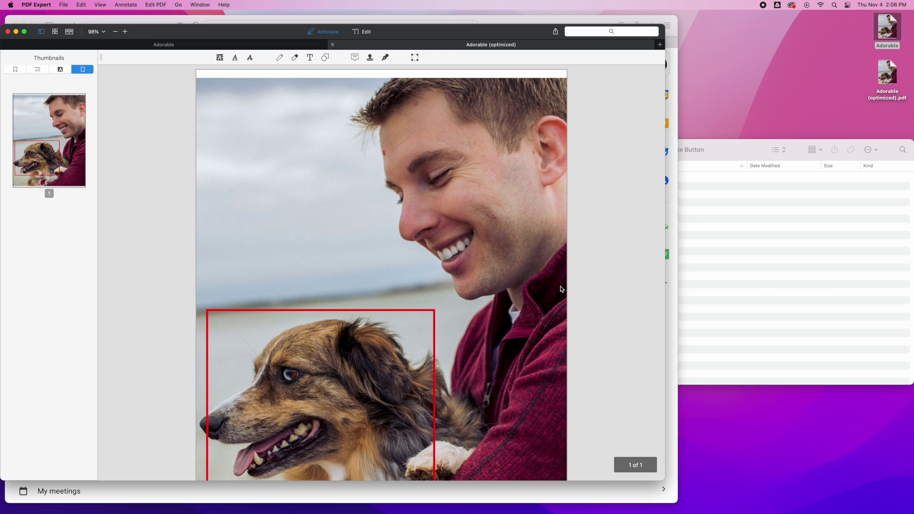
pyautogui.click(886, 77)
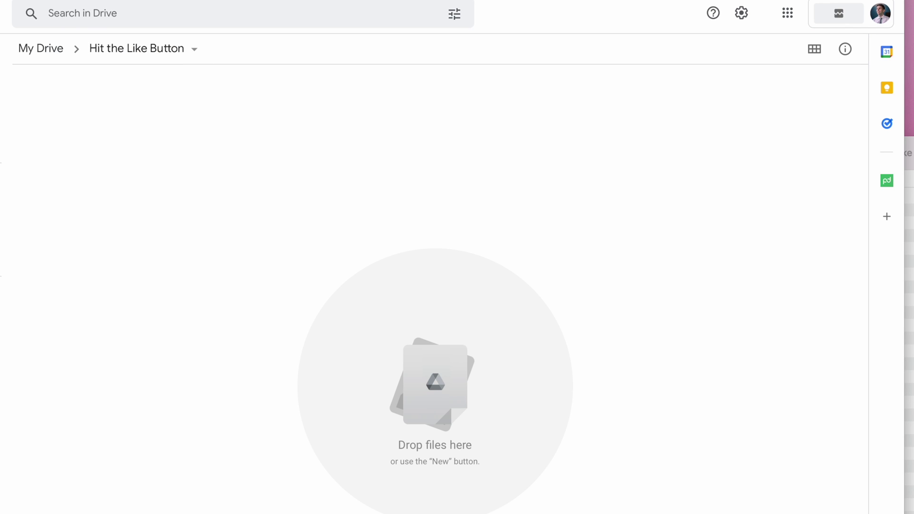
# - Drag Adorable (optimized).pdf from the desktop onto the Hit the Like Button Drive folder
pyautogui.moveTo(905, 157); pyautogui.dragTo(490, 248)
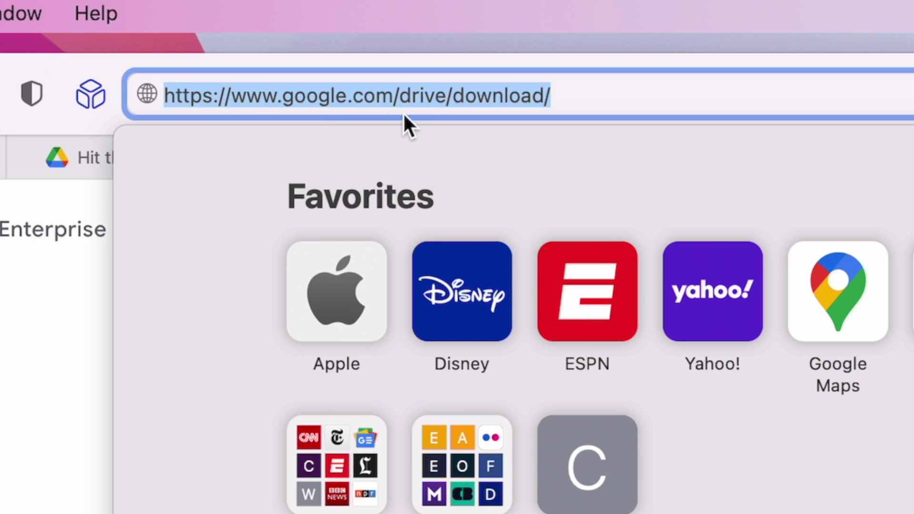
# - Load the Google Drive download page at google.com/drive/download/ in Safari
pyautogui.press('Return')
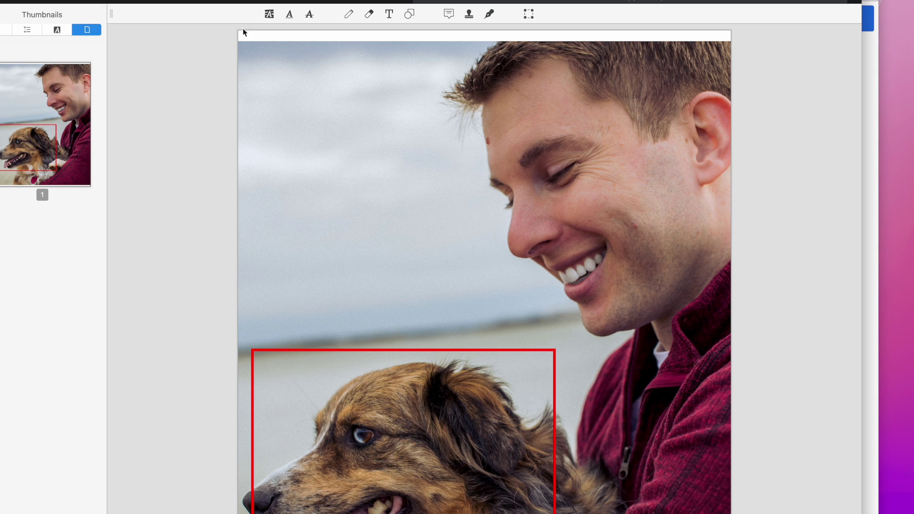
pyautogui.click(60, 0)
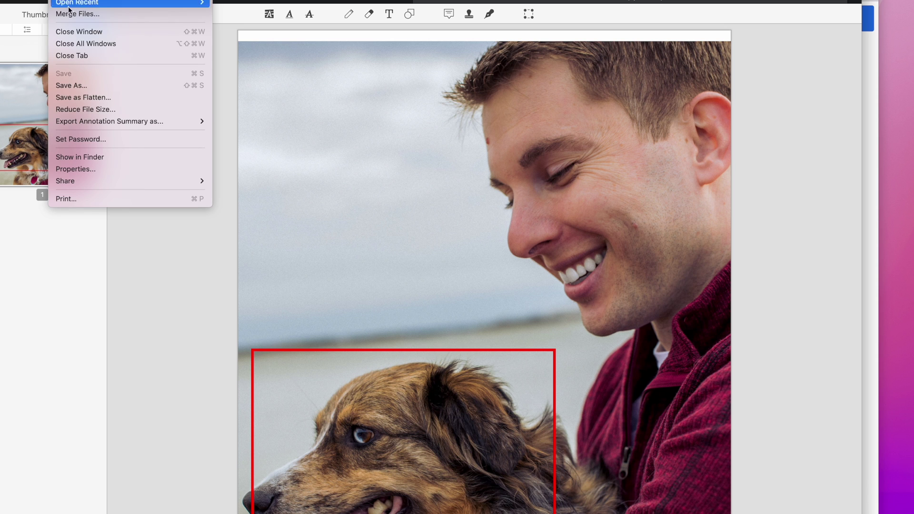
# - Save the PDF as 'Adorable (optimized) copy' in the Hit the Like Button folder
pyautogui.click(62, 86)
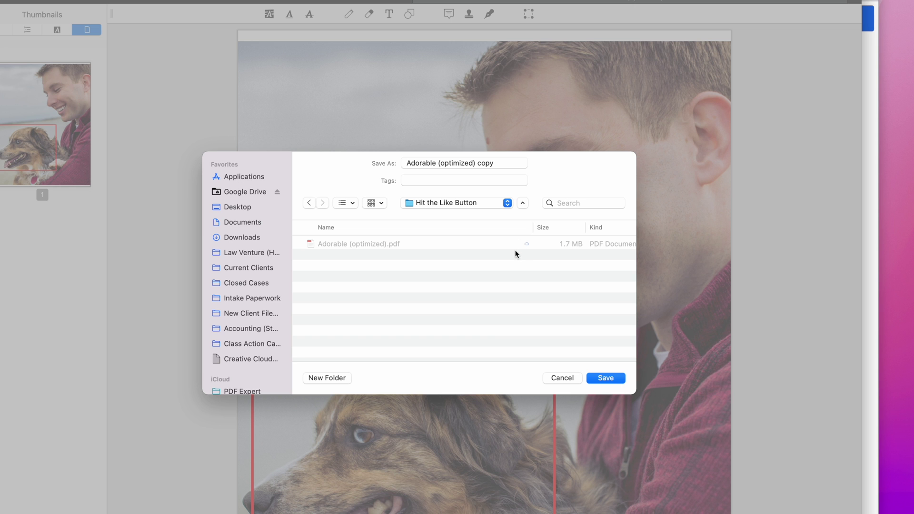
pyautogui.click(606, 377)
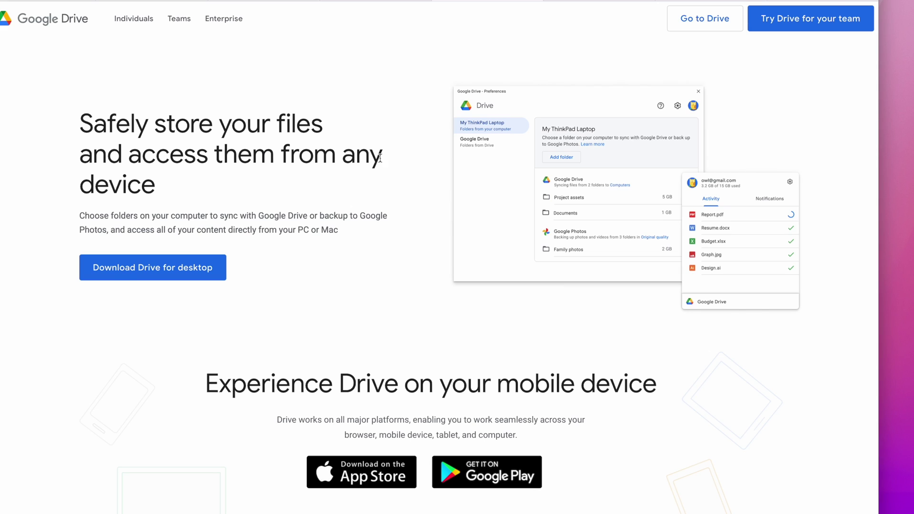
# - Show Drive's Hit the Like Button folder by closing the Finder window over it
pyautogui.click(284, 1)
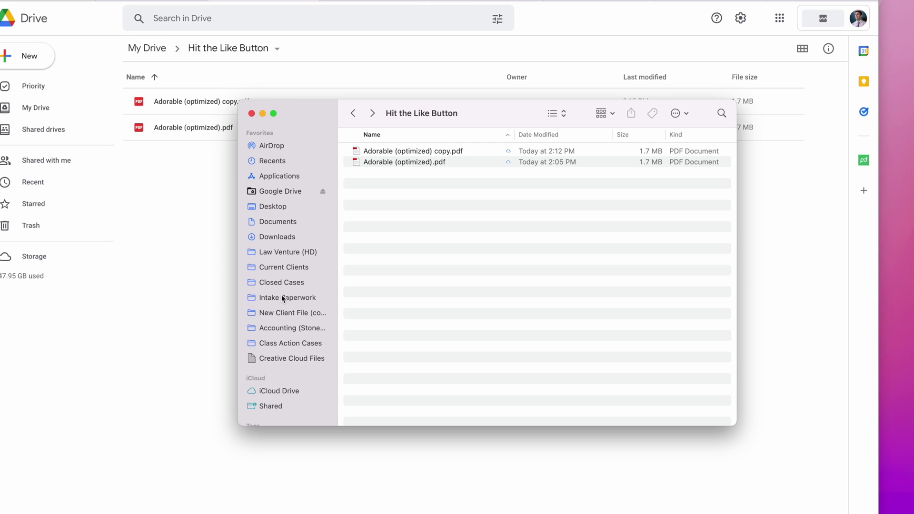
pyautogui.click(189, 178)
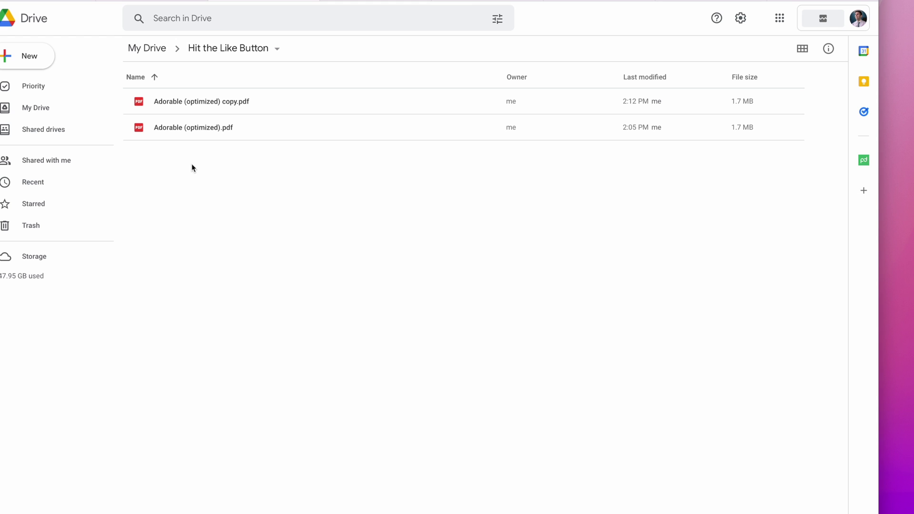
pyautogui.rightClick(189, 104)
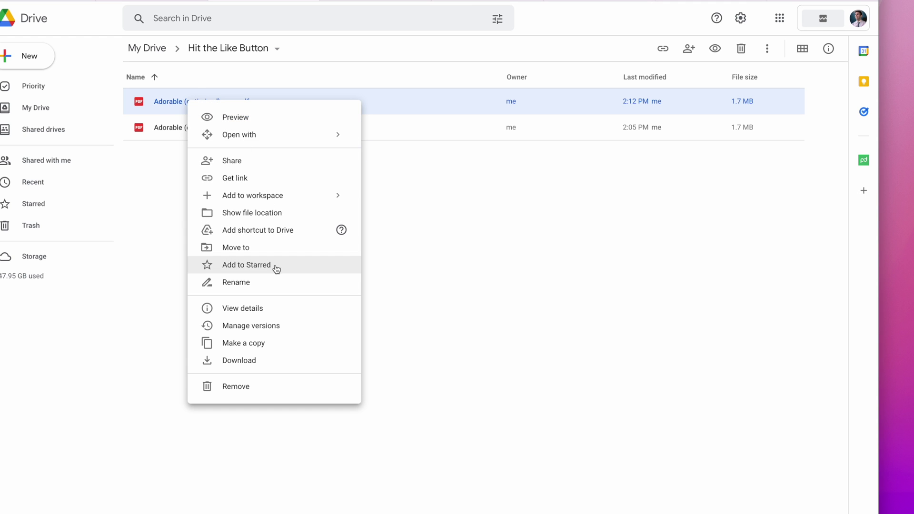
# - Share the copy with the firm, setting General access to Anyone with the link as Viewer
pyautogui.click(259, 160)
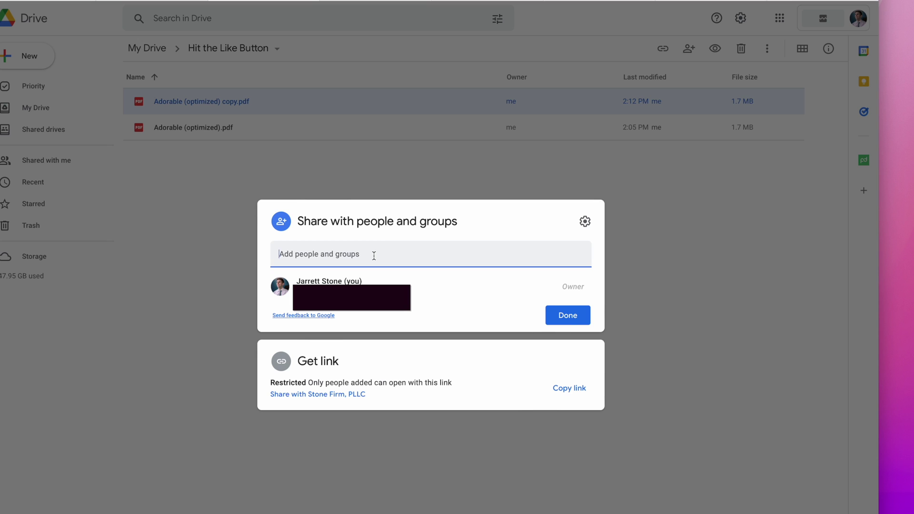
pyautogui.click(330, 395)
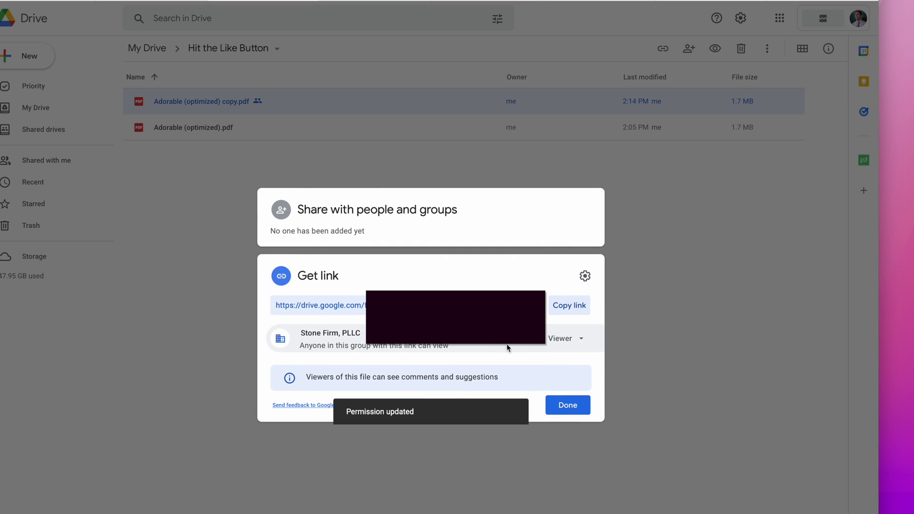
pyautogui.click(355, 333)
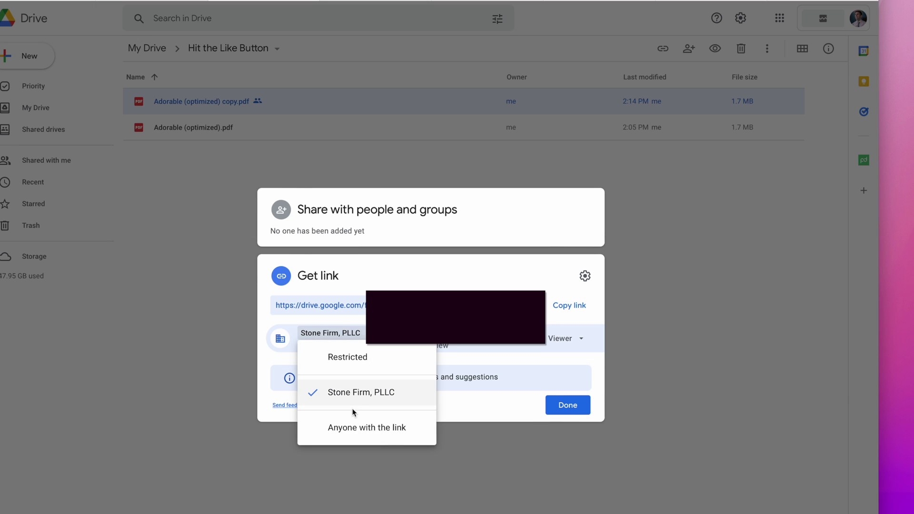
pyautogui.click(348, 428)
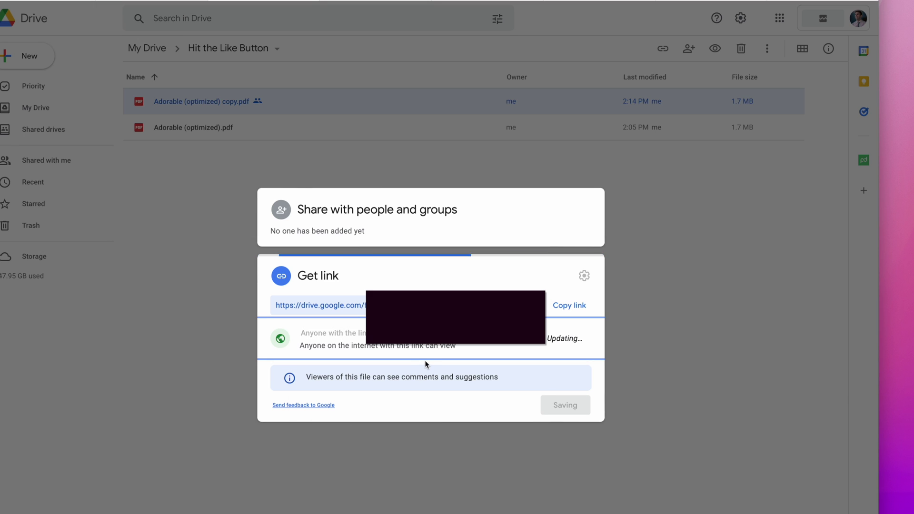
pyautogui.click(561, 340)
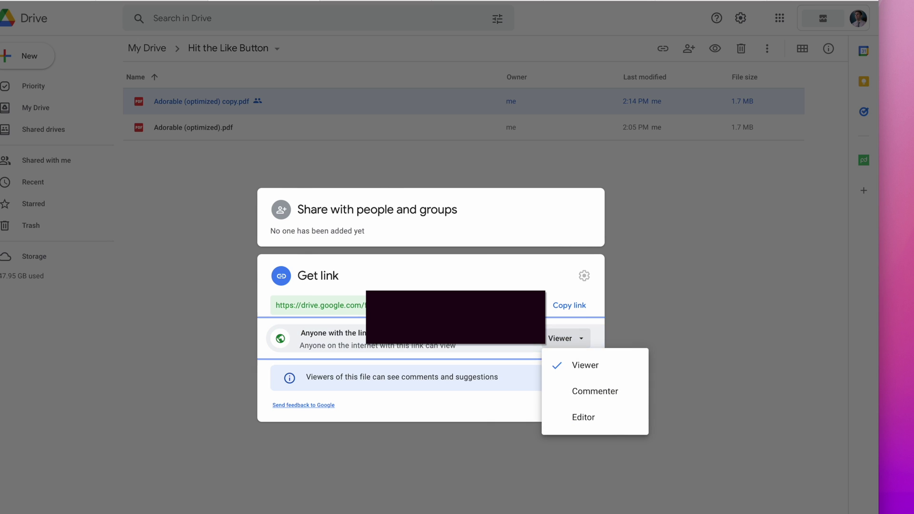
pyautogui.click(555, 366)
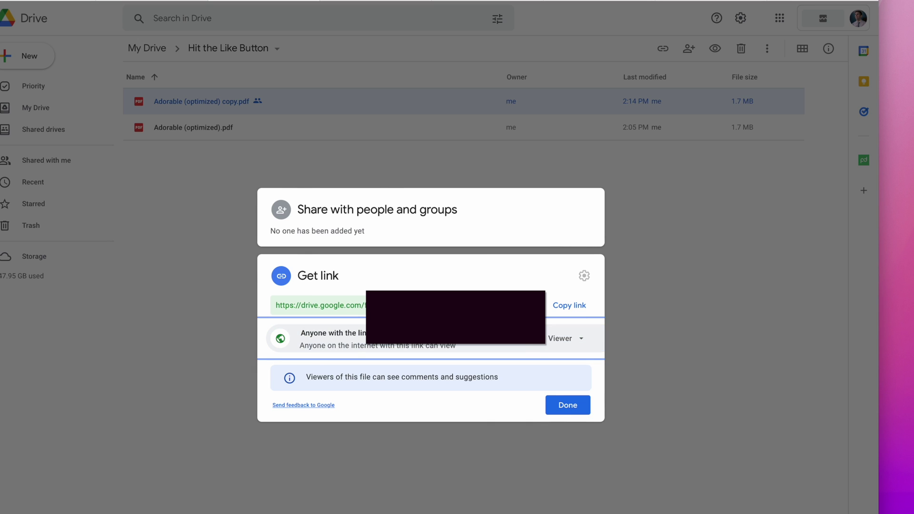
pyautogui.click(564, 409)
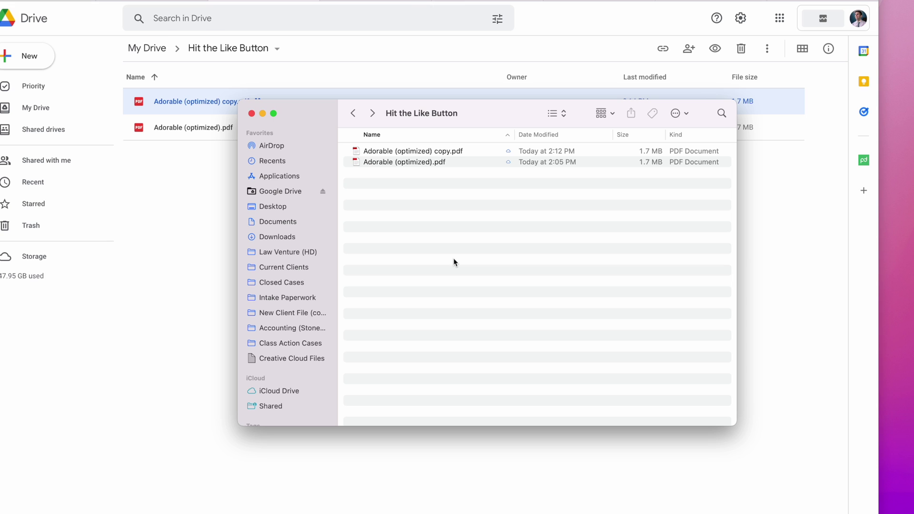
pyautogui.rightClick(396, 151)
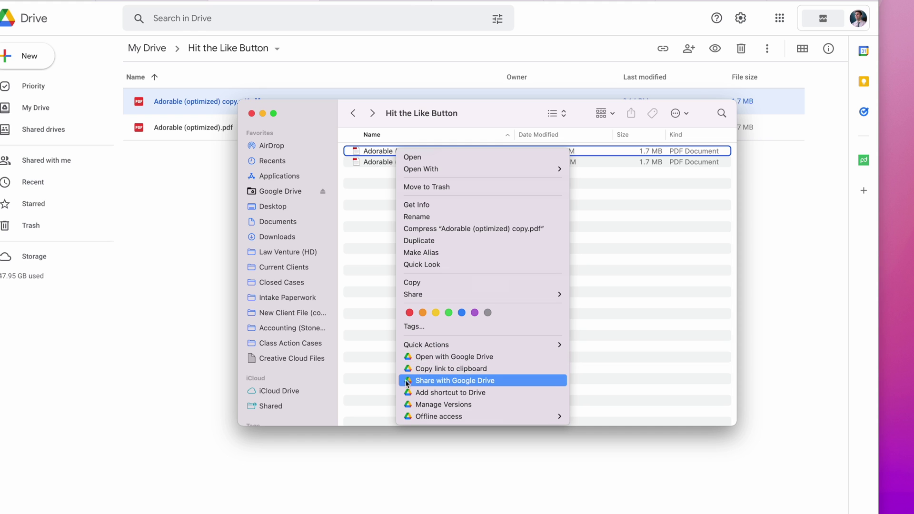
pyautogui.click(426, 382)
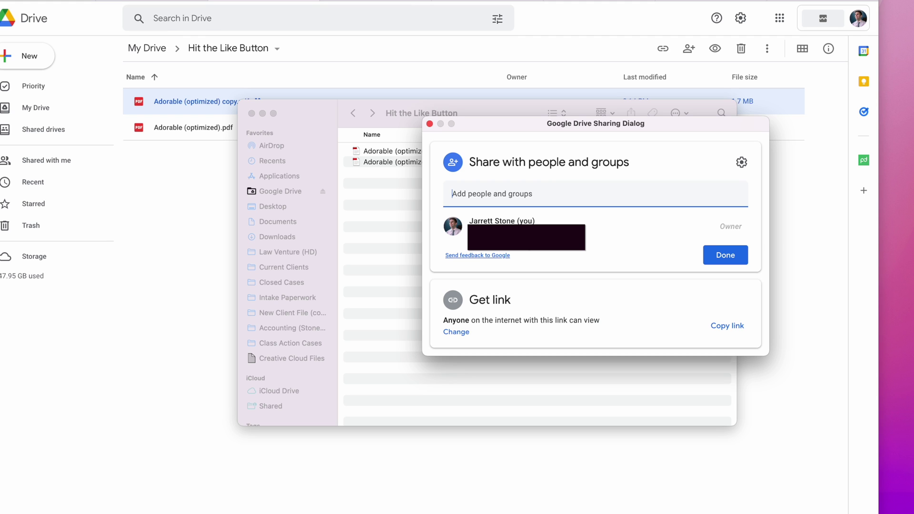
pyautogui.rightClick(392, 151)
pyautogui.moveTo(410, 349)
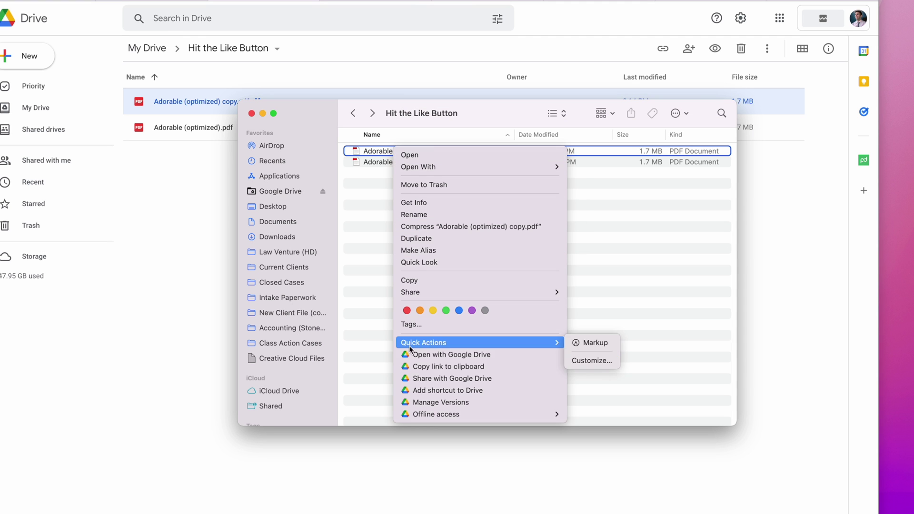
pyautogui.moveTo(427, 416)
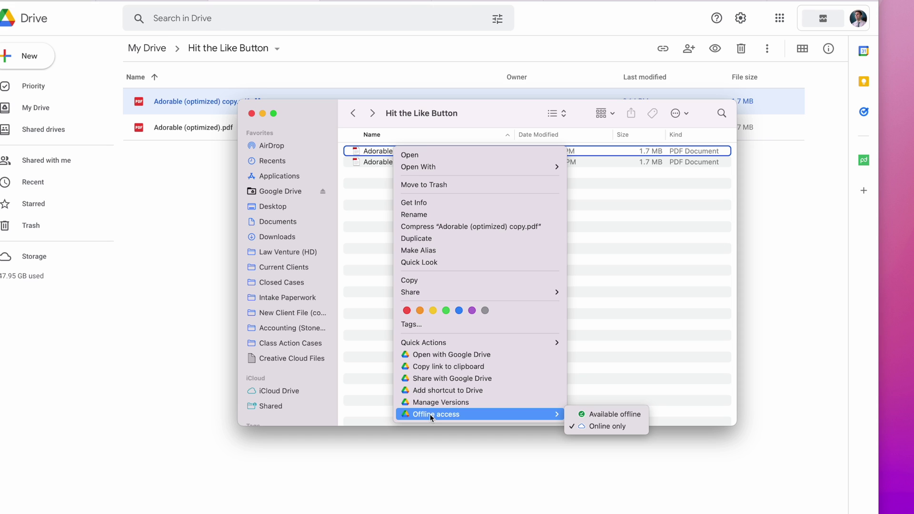
pyautogui.click(385, 273)
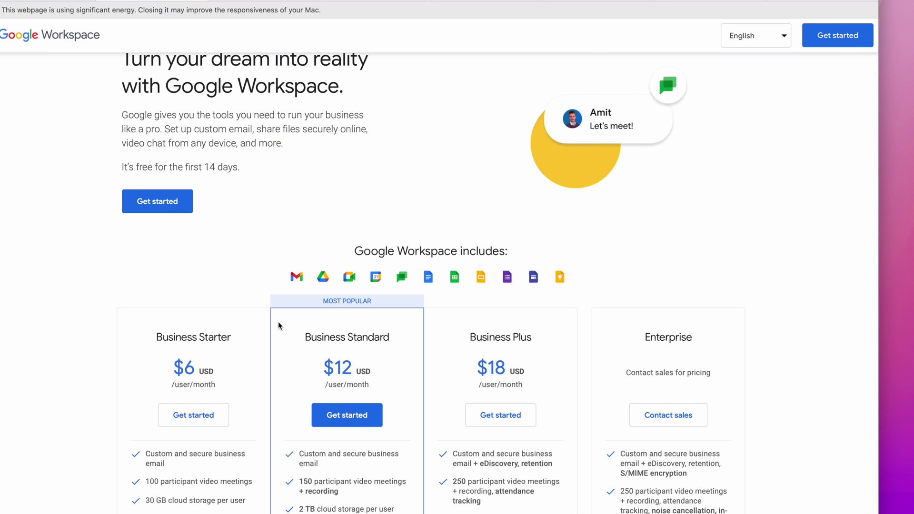
# - Scroll through the Google Workspace pricing cards to compare the plan prices
pyautogui.scroll(1, 278, 322)
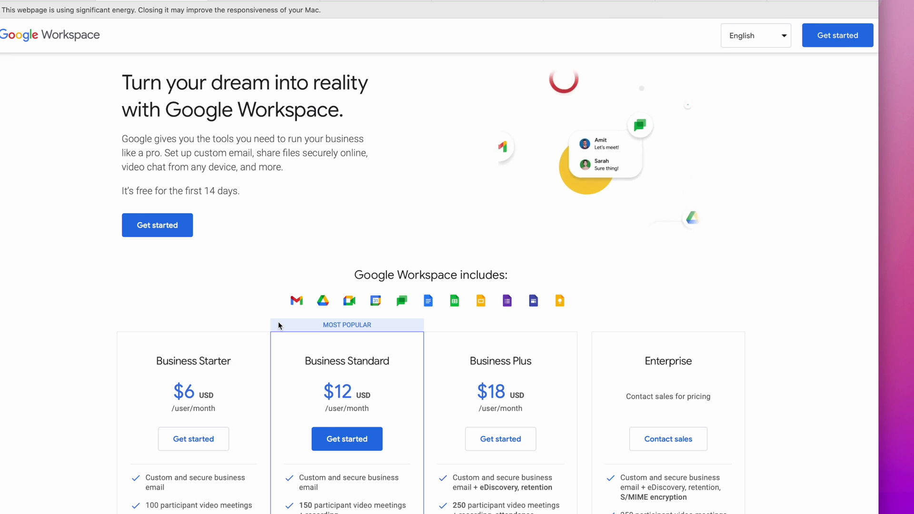
pyautogui.scroll(-2, 278, 321)
pyautogui.scroll(-1, 278, 322)
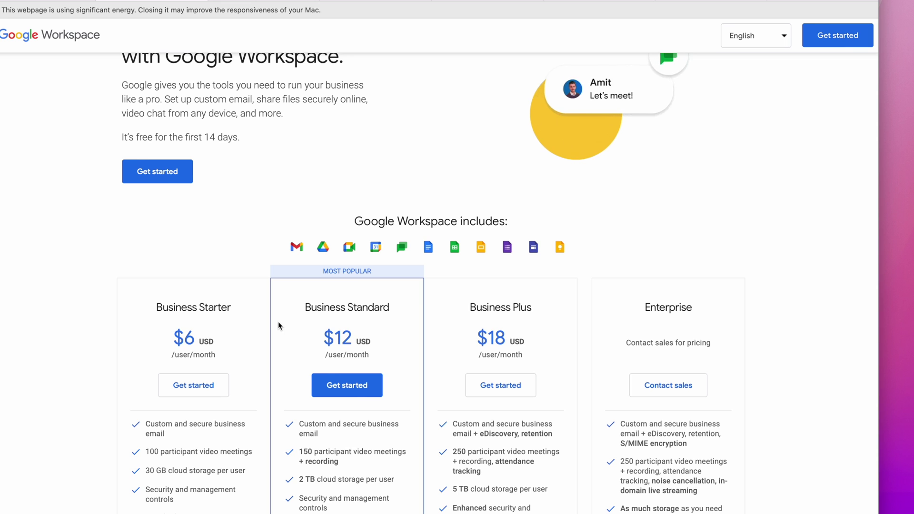
pyautogui.scroll(-1, 278, 321)
pyautogui.scroll(-1, 279, 326)
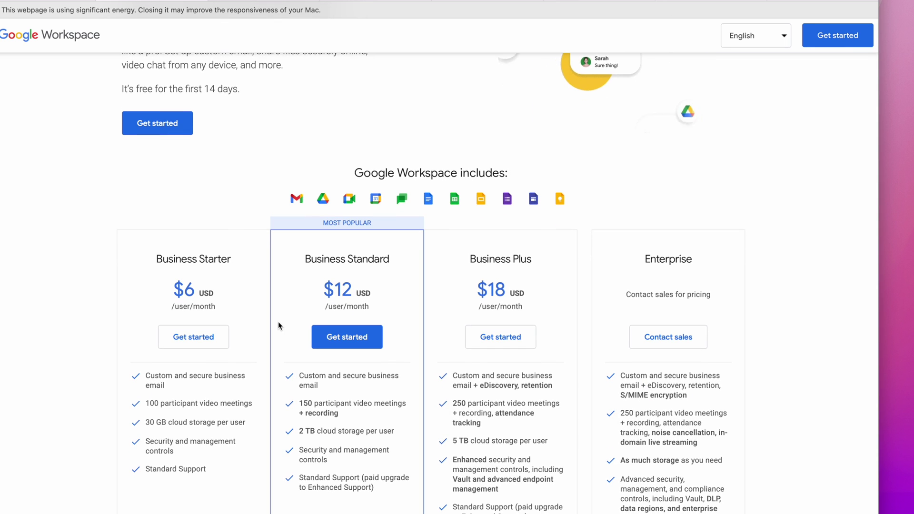
pyautogui.scroll(-3, 278, 322)
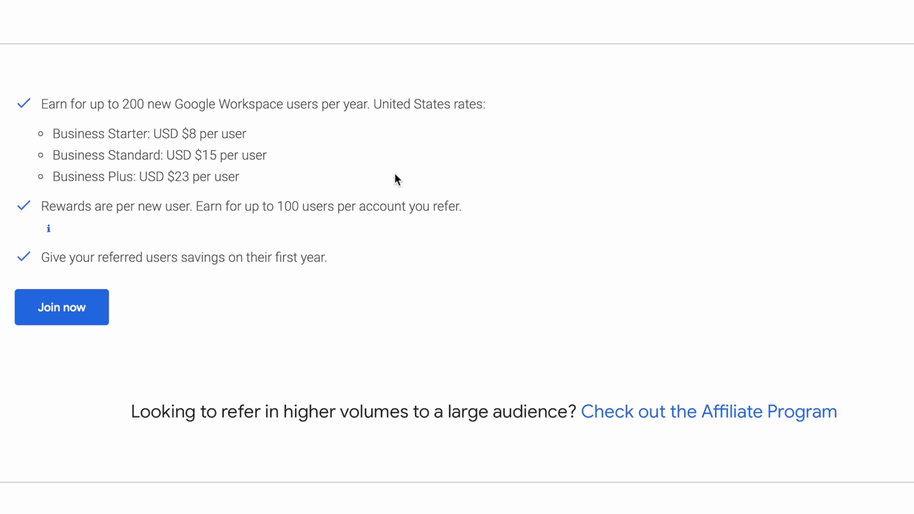
# - Scroll the referral program page down to the United States per-user reward rates
pyautogui.scroll(-1, 394, 177)
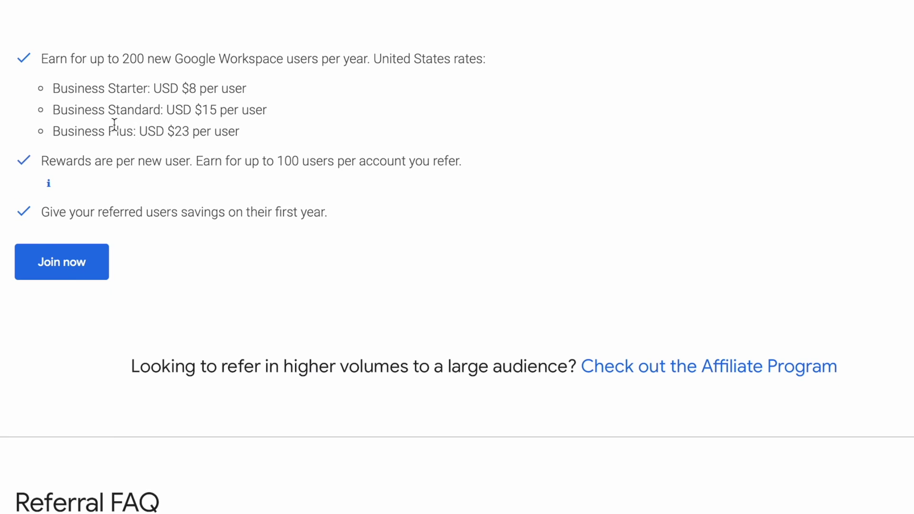